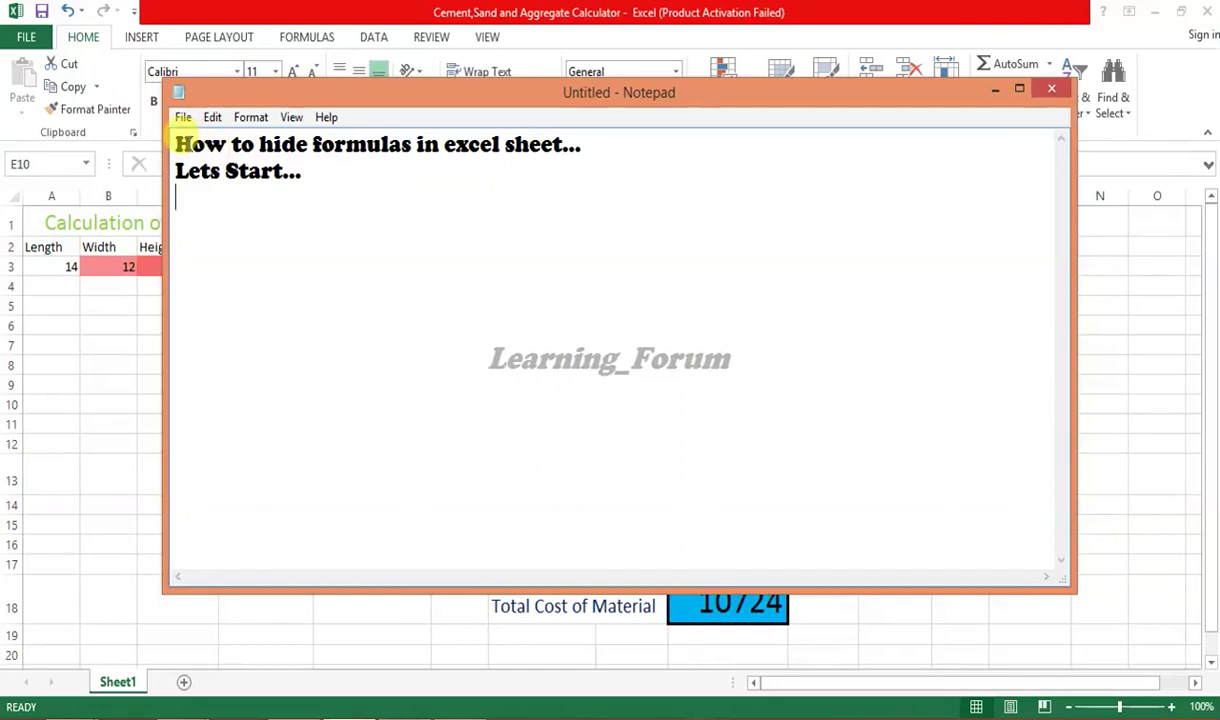
Clear the selection in the notes and briefly minimize Notepad to glance at the calculator sheet.
left_click(470, 180)
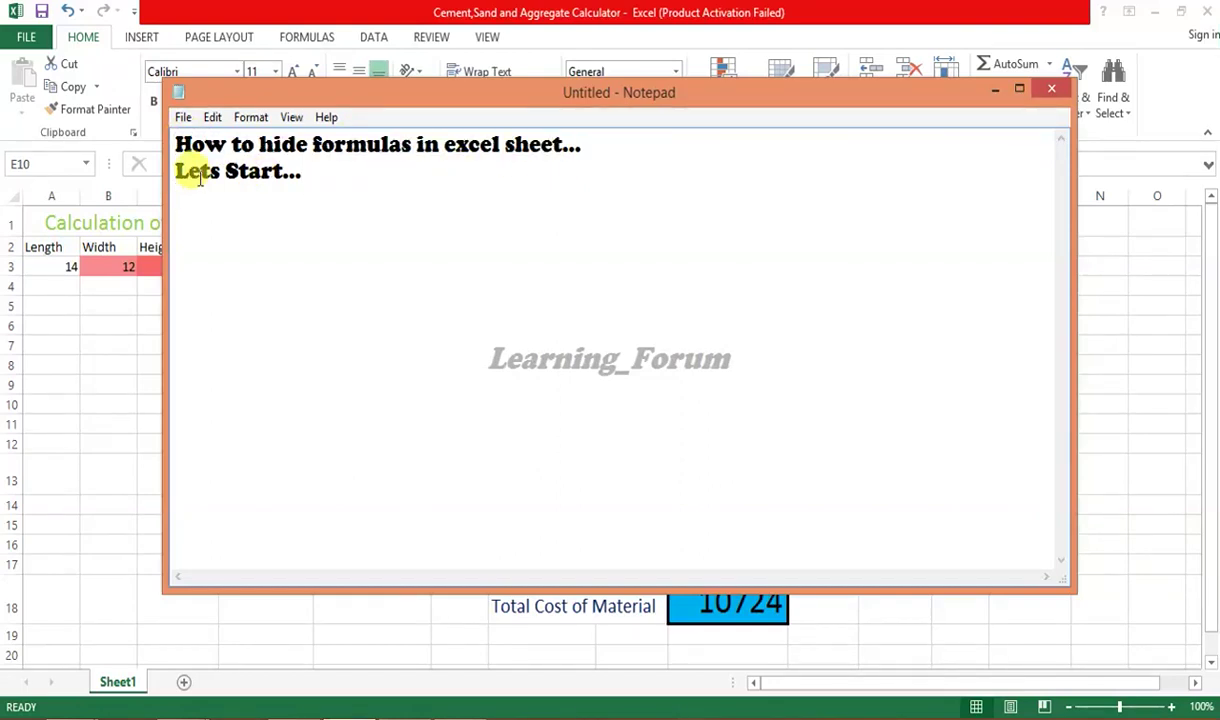
left_click_drag(188, 171, 310, 172)
left_click(310, 172)
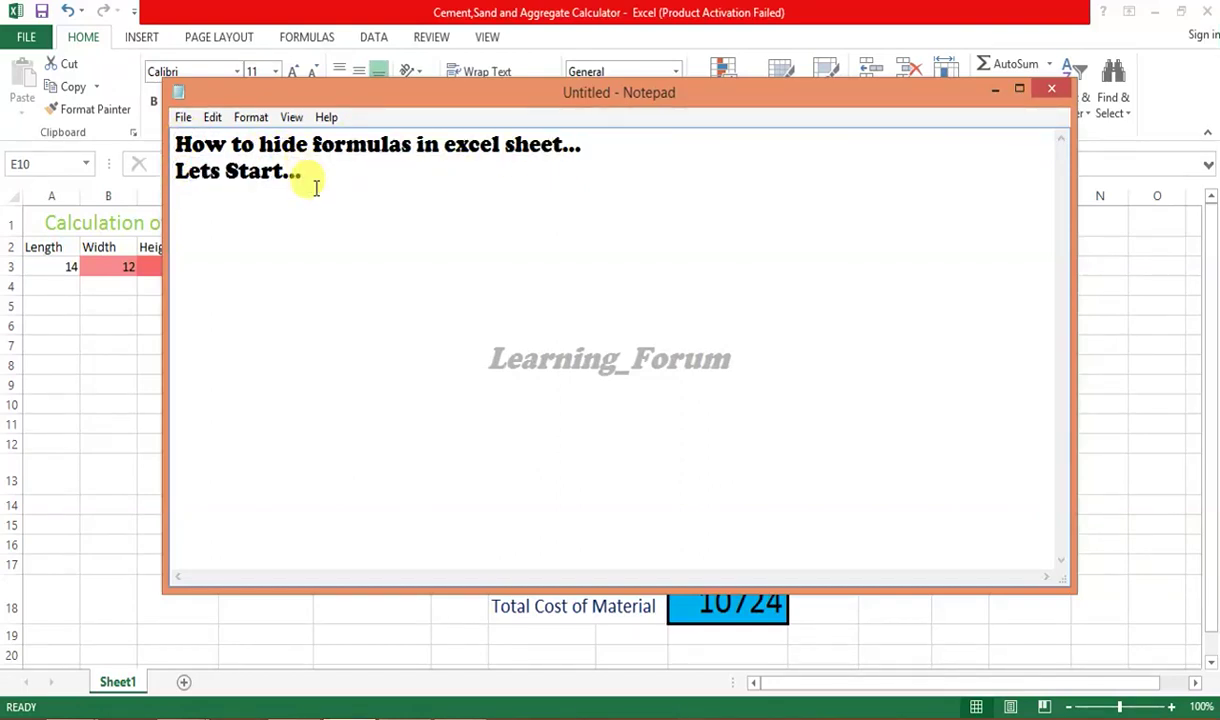
left_click(1004, 91)
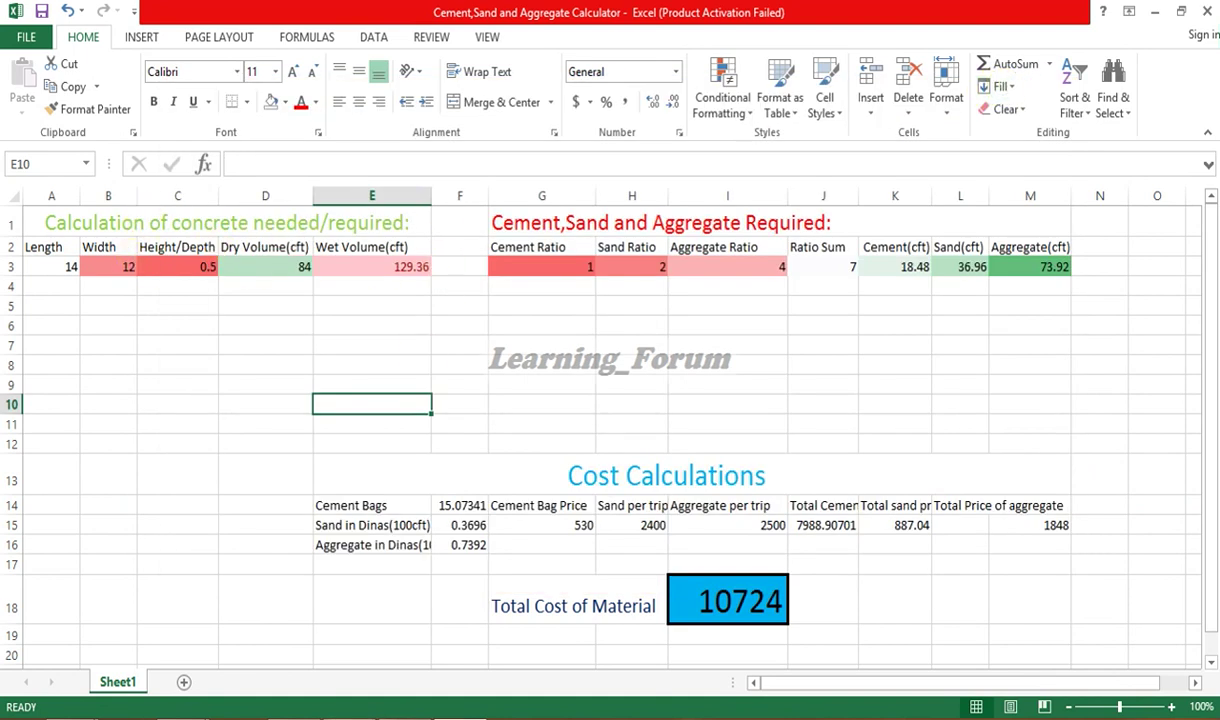
key("alt+Tab")
Add 'Look at this sheet..' and 'FOrmulae...' as new note lines, then minimize Notepad.
key("Return")
type("Look at this s")
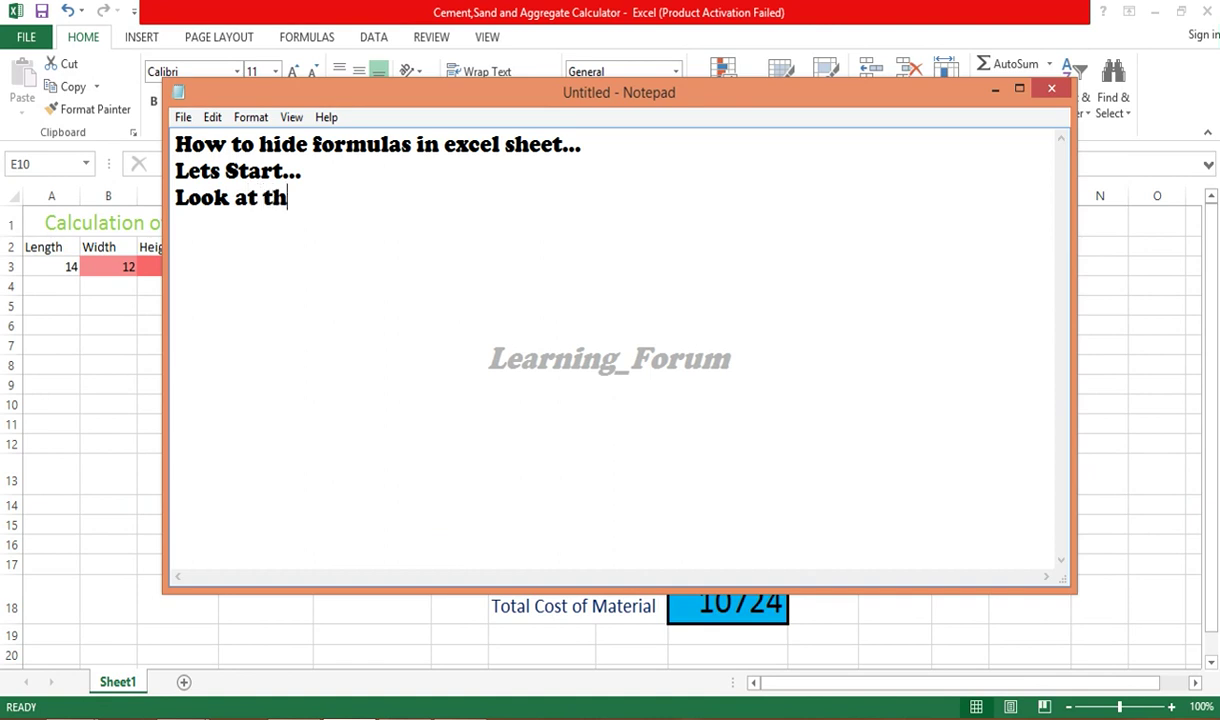
type("heet..")
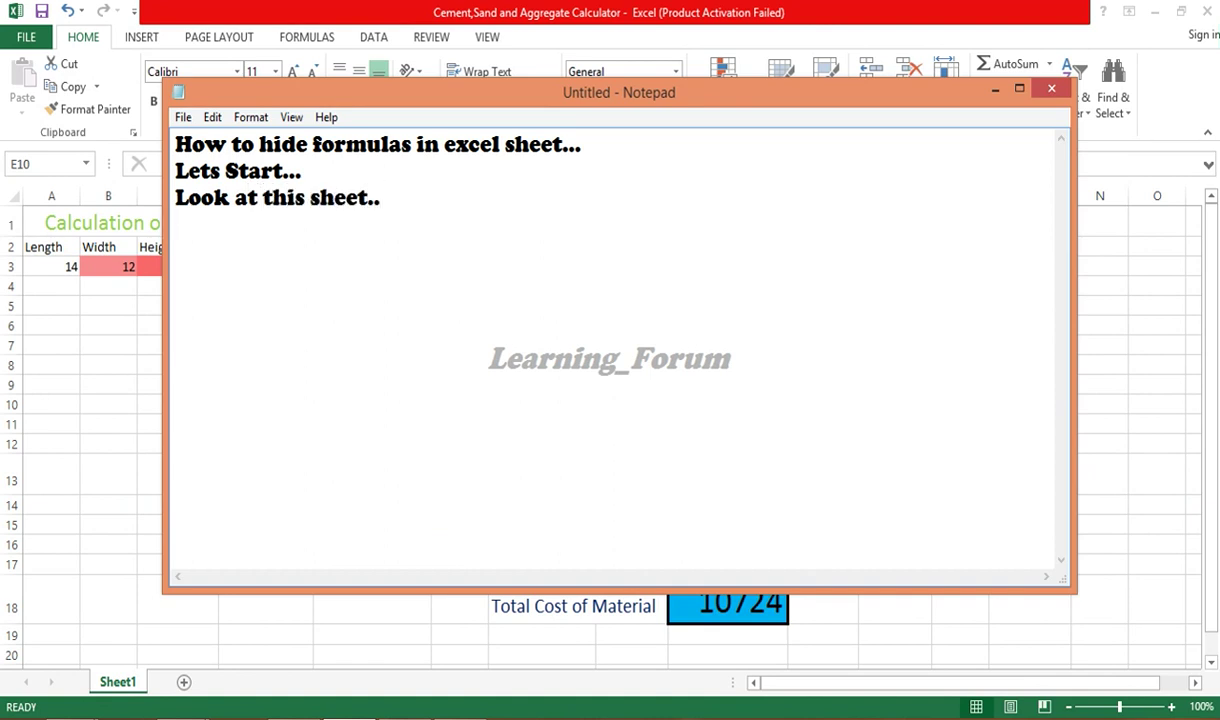
key("Return")
type("FOr")
type("mua;")
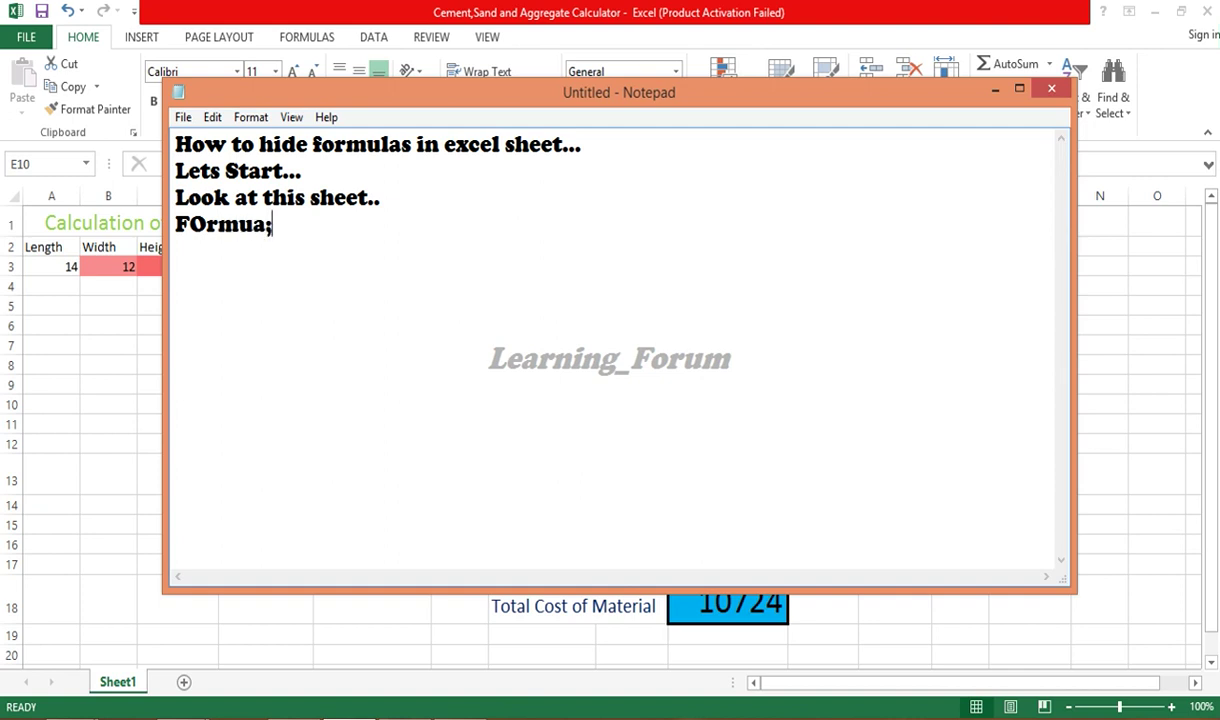
key("BackSpace")
key("BackSpace")
key("BackSpace")
type("lae...")
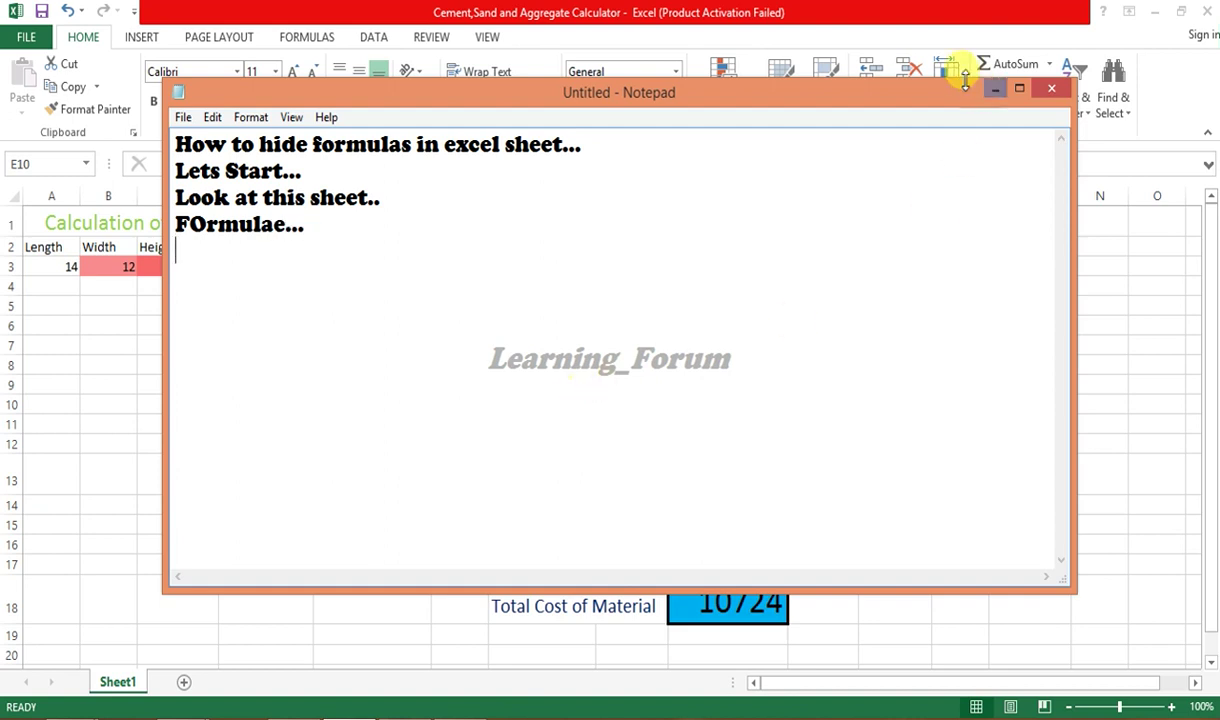
left_click(995, 89)
Inspect the formulas in D3, E3, J3, K3, M3, L3 and the total cost cell I18.
left_click(282, 264)
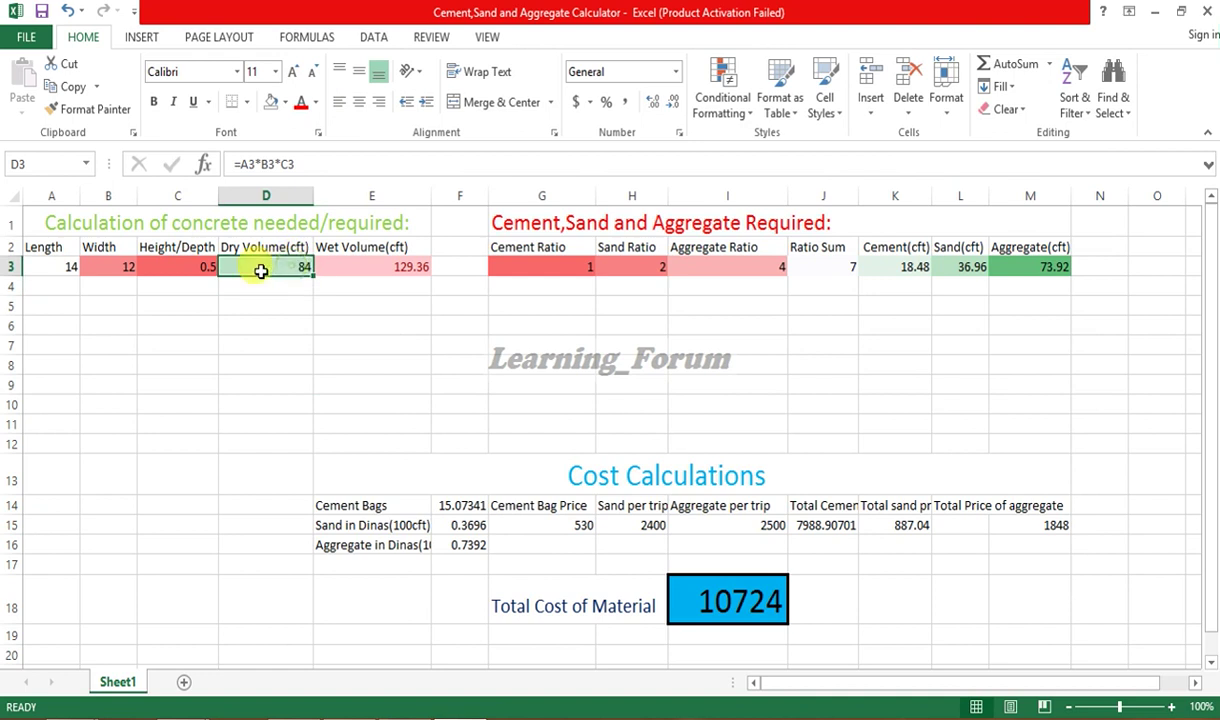
left_click(358, 264)
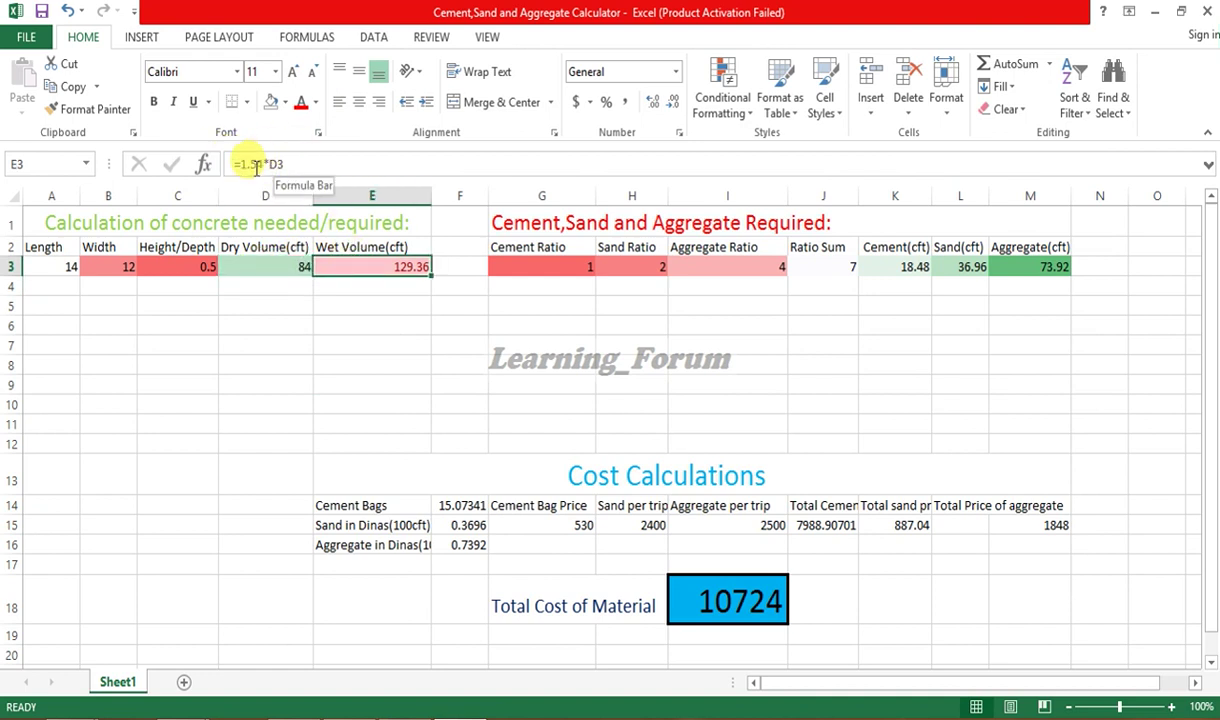
left_click(846, 266)
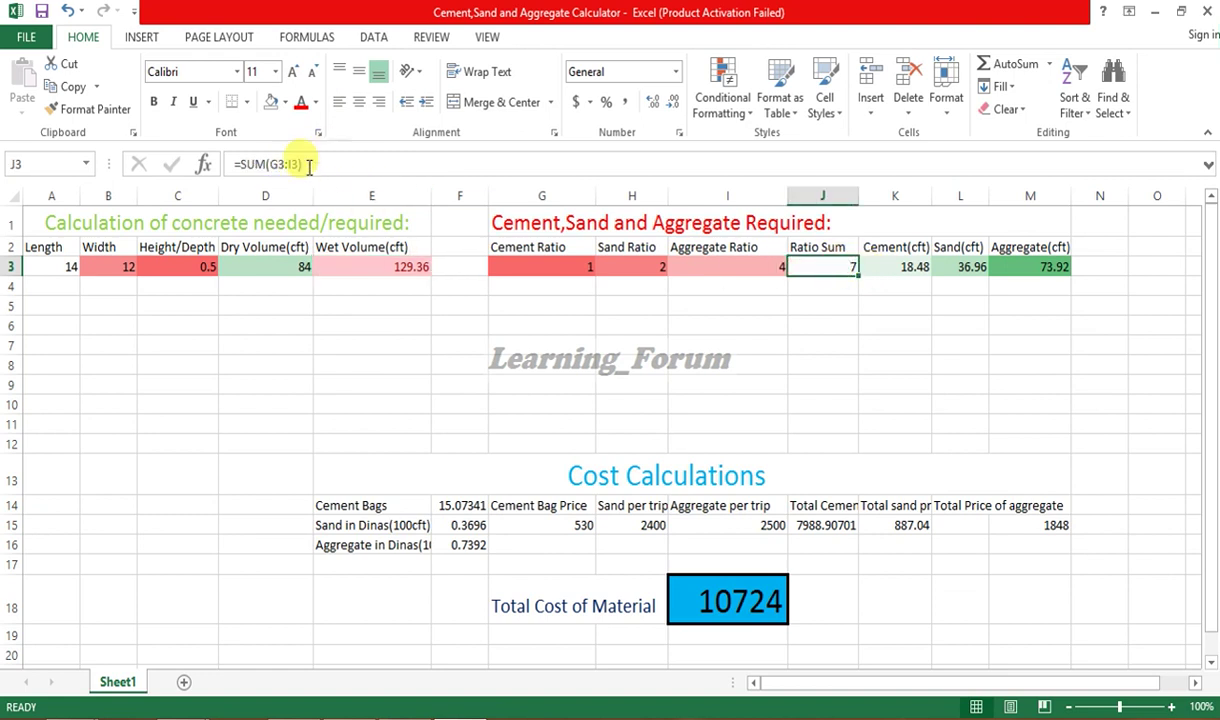
left_click(898, 262)
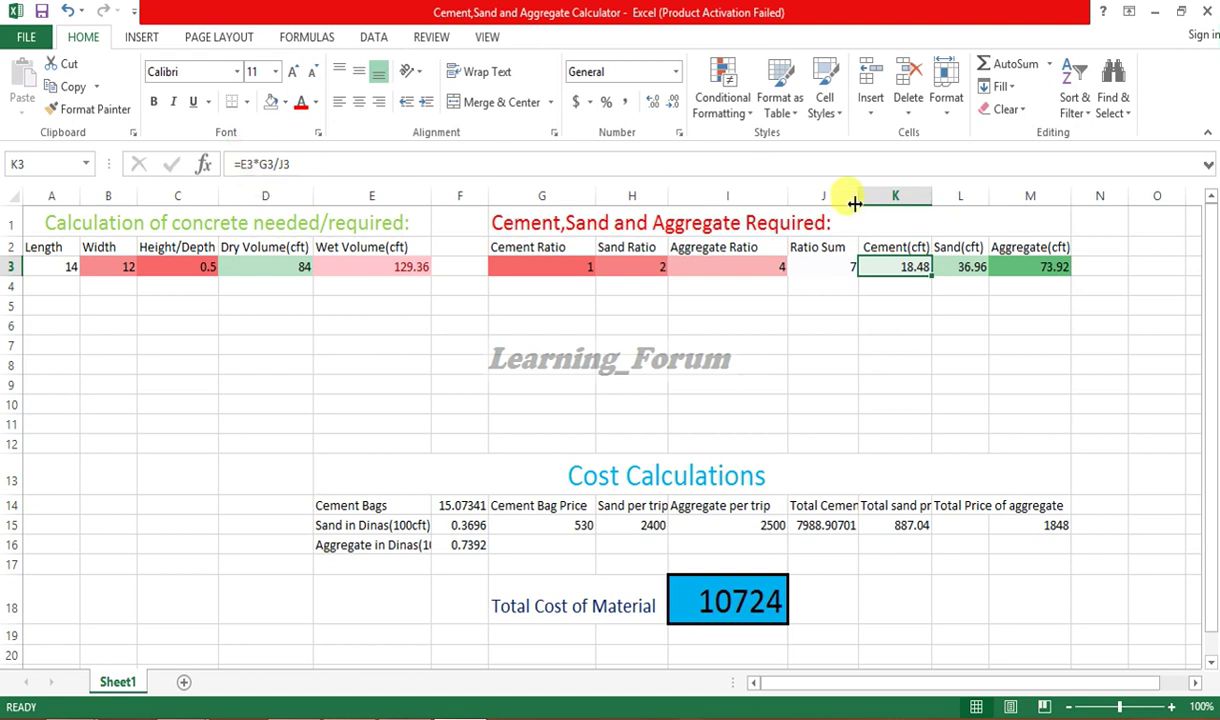
left_click(1045, 264)
left_click(978, 266)
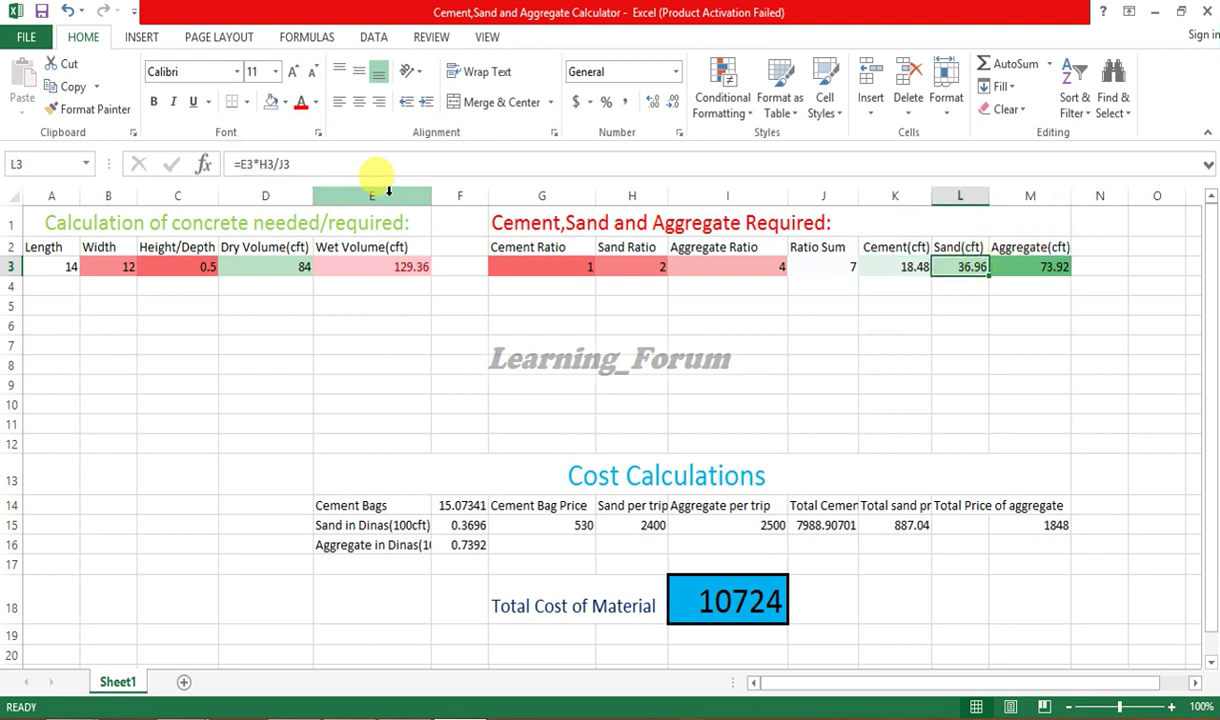
left_click(688, 592)
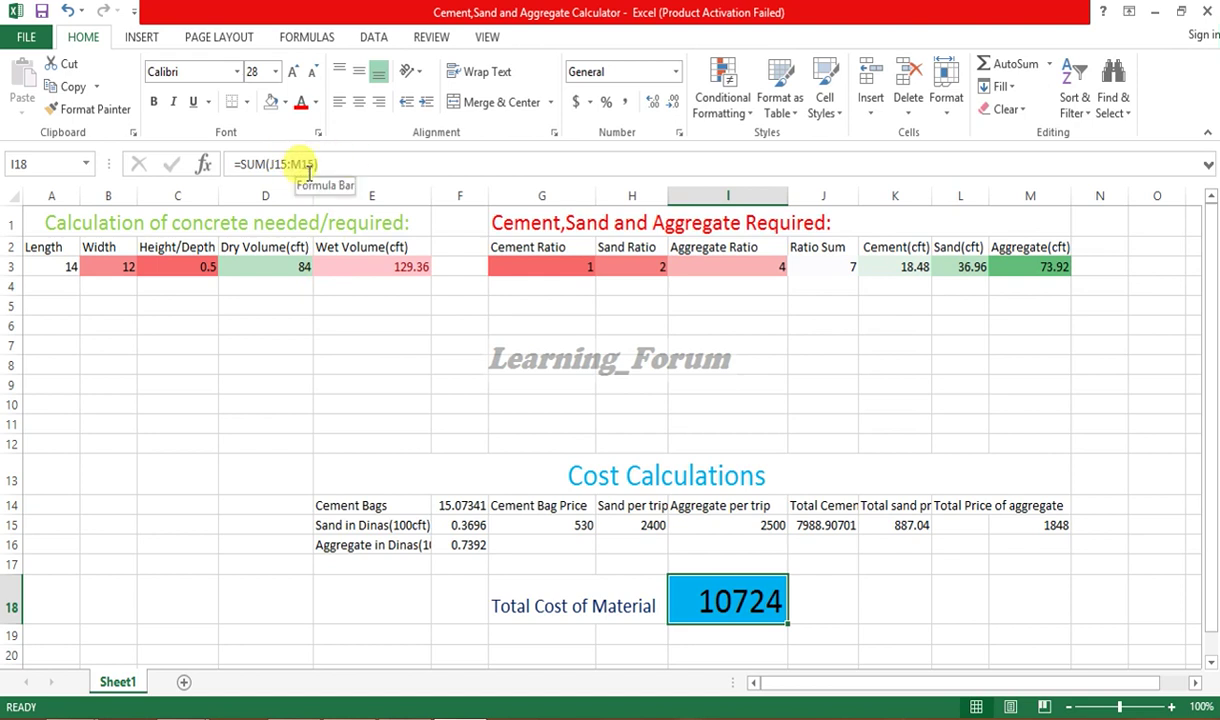
Write 'All formulae are showing...', 'Lets start' and 'follow my steps...', correcting 'satrt', then hide the notes.
key("alt+Tab")
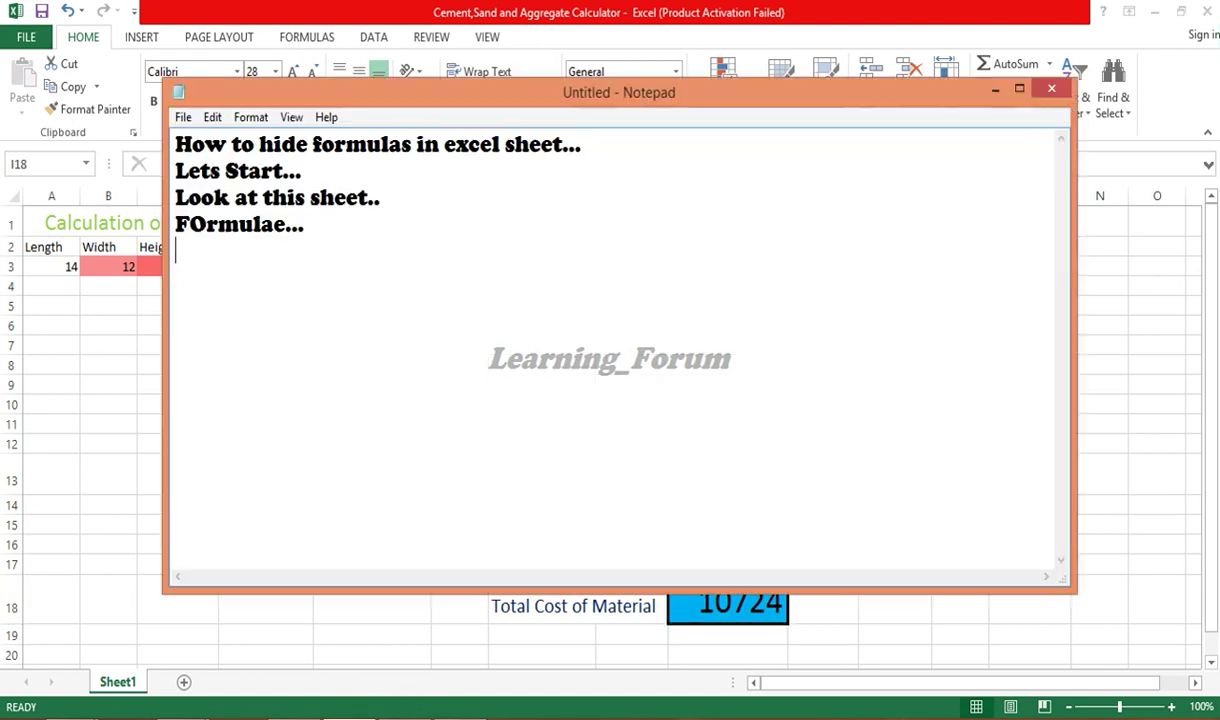
type("All formula")
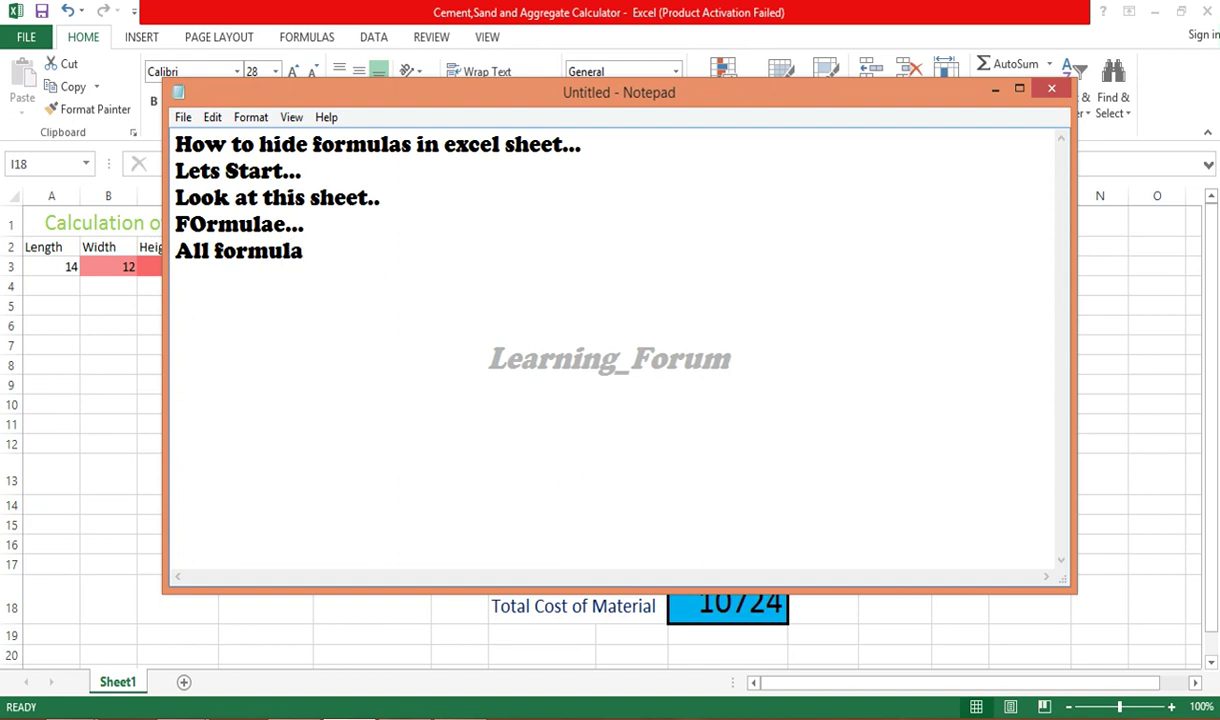
type("e are showing... ")
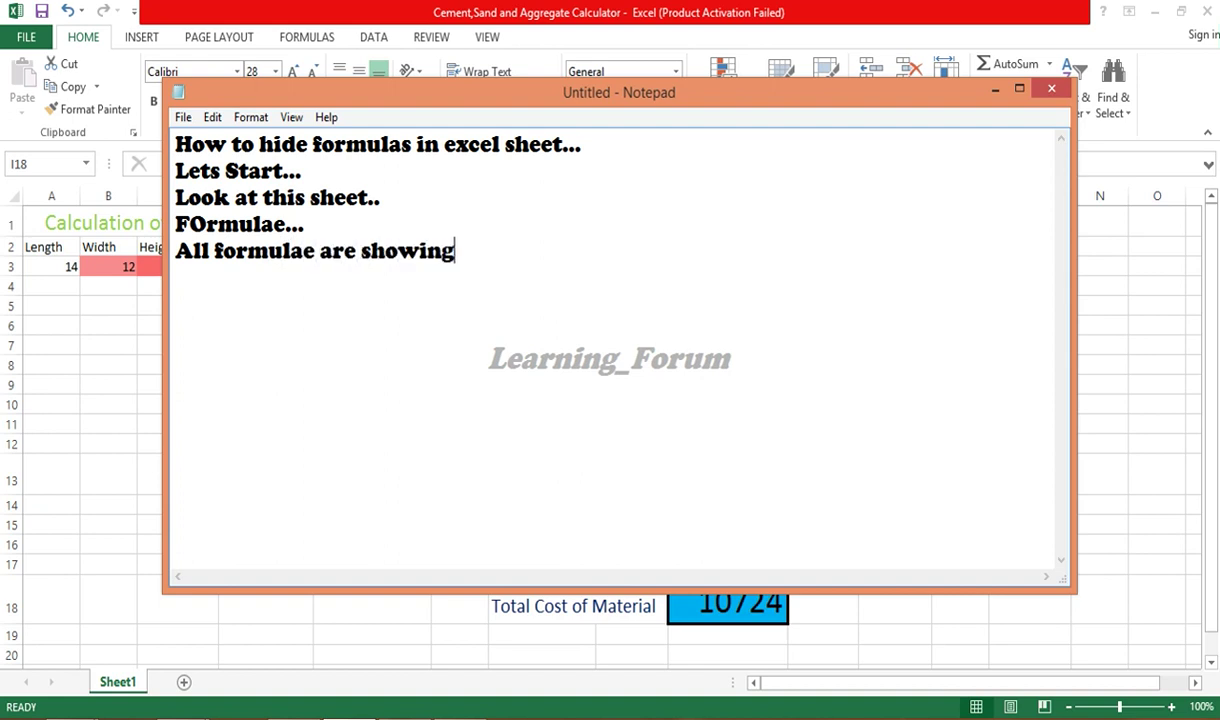
type("Lets sat")
type("rt")
key("BackSpace")
key("BackSpace")
type("tar")
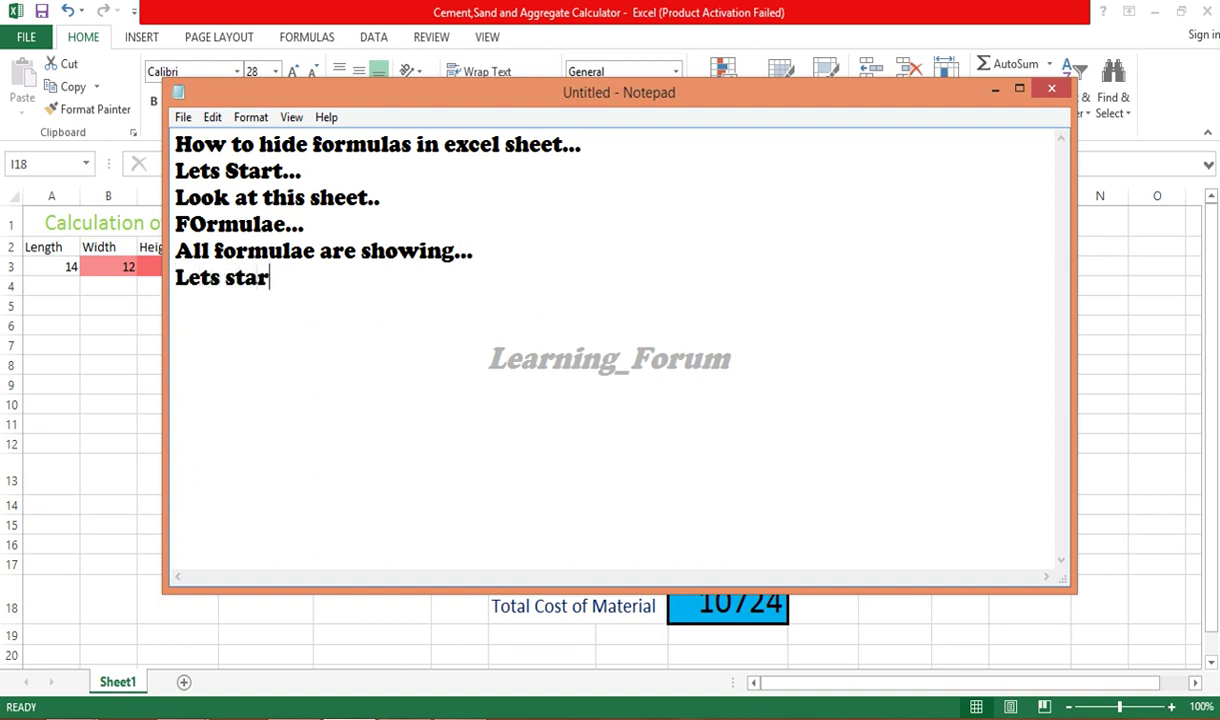
type("t")
key("Return")
type("follow my step")
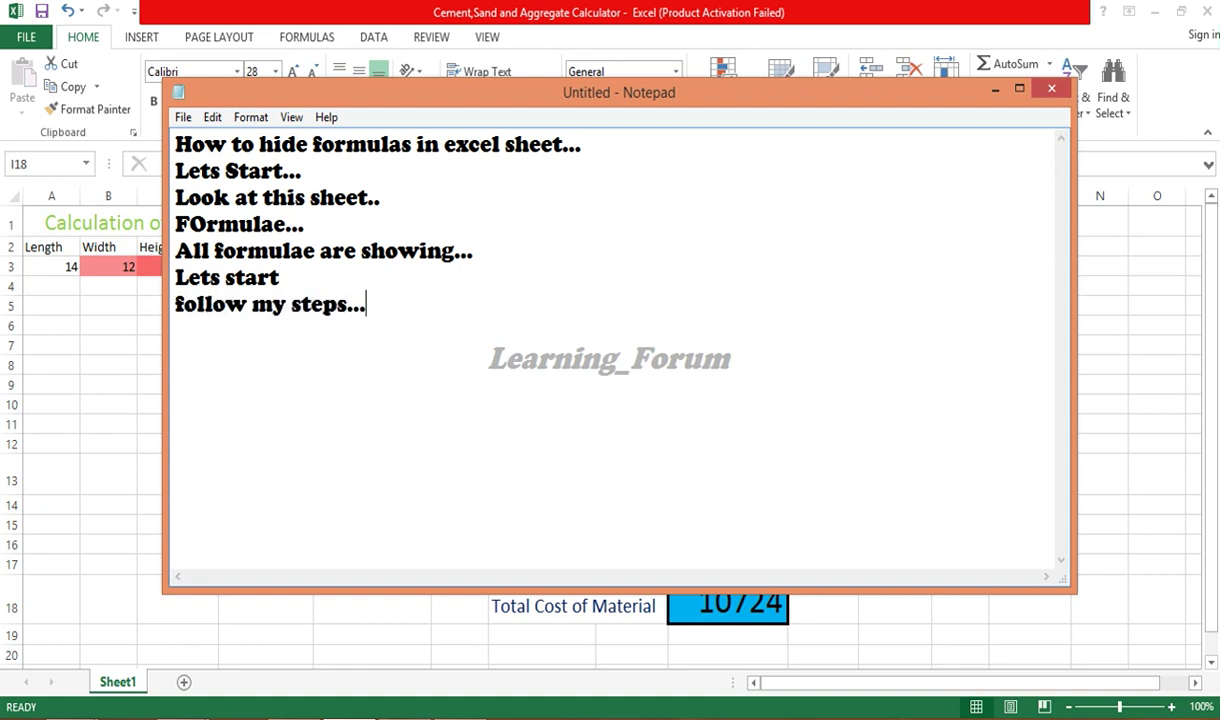
left_click(996, 98)
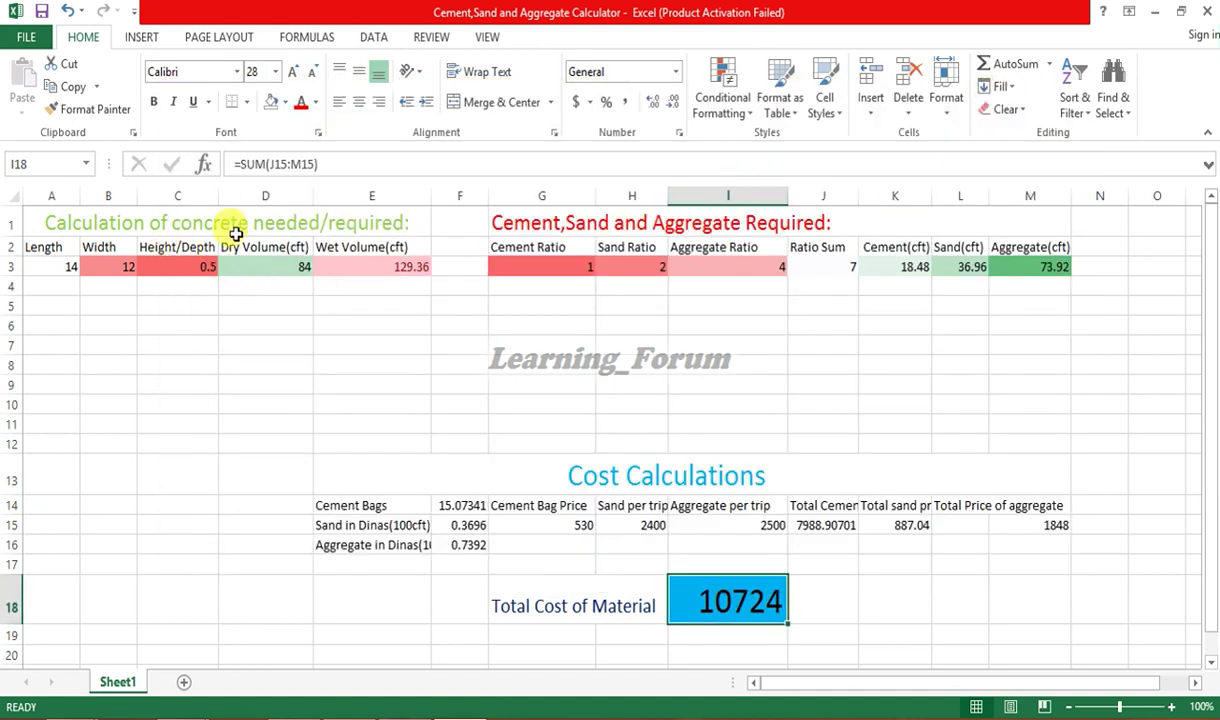
Select all formula cells on the sheet using Go To Special with Formulas.
left_click(1115, 104)
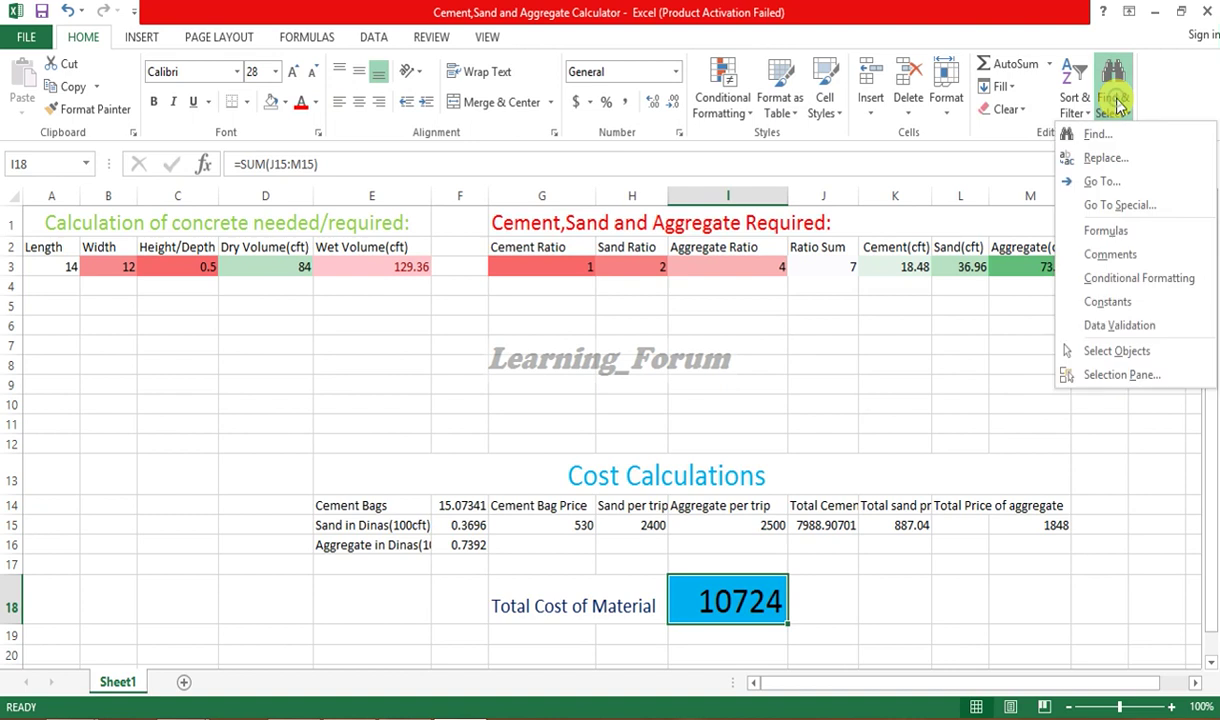
left_click(1116, 205)
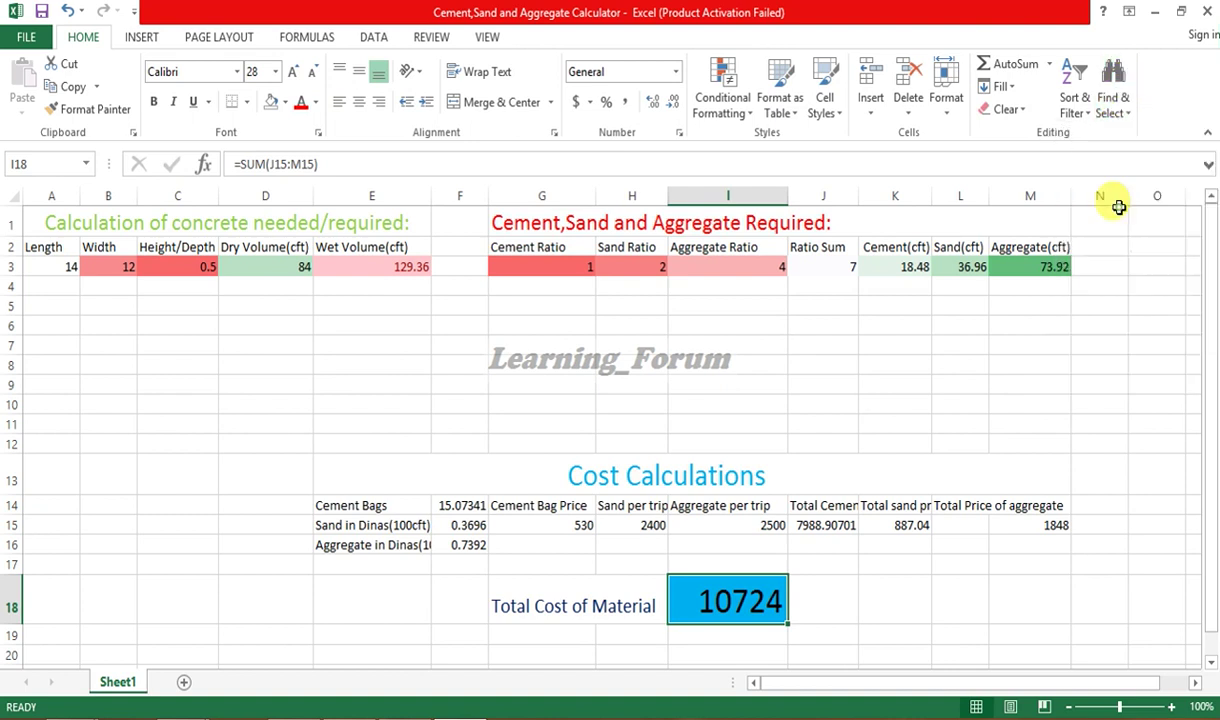
left_click(491, 258)
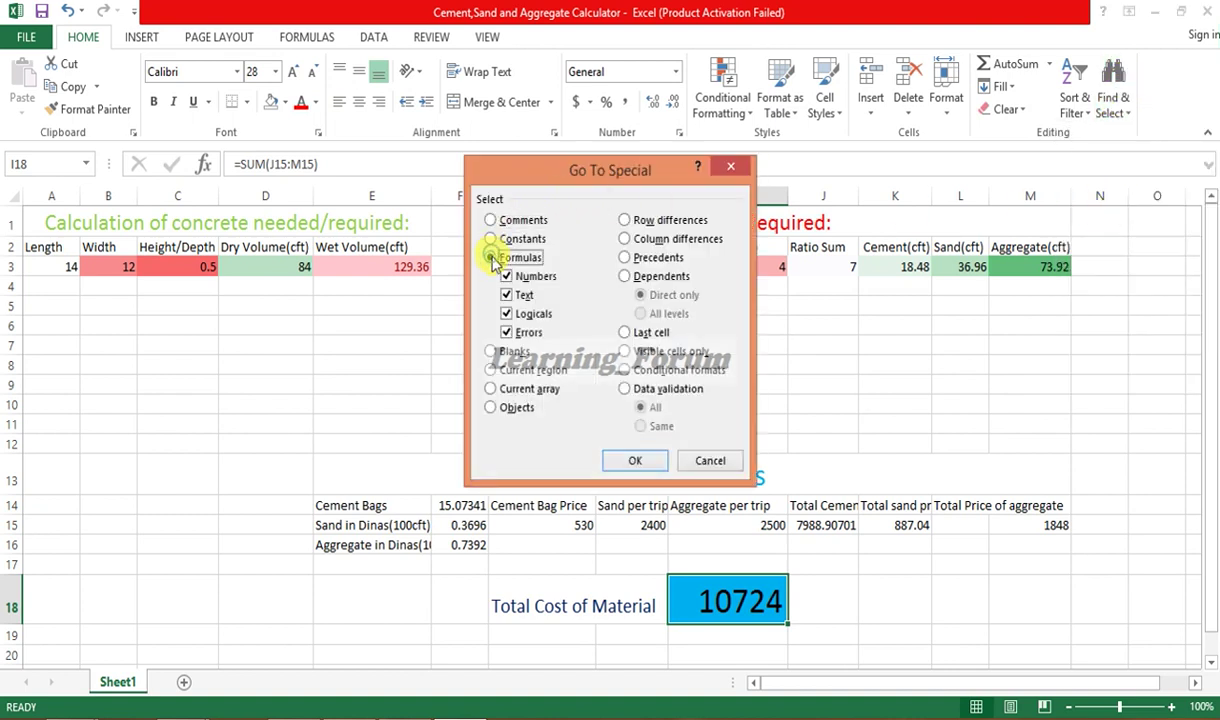
left_click(636, 459)
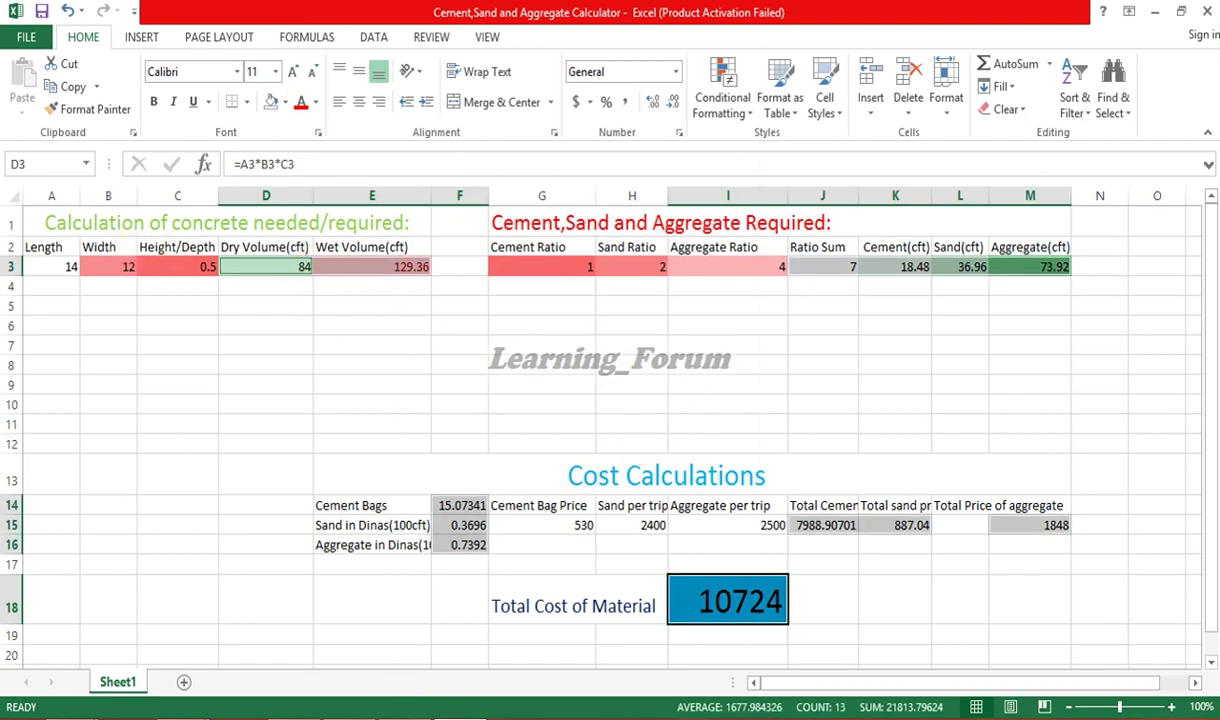
key("alt+Tab")
Add the note 'now just right click inside one cell having formula...' below the existing lines.
type("Al")
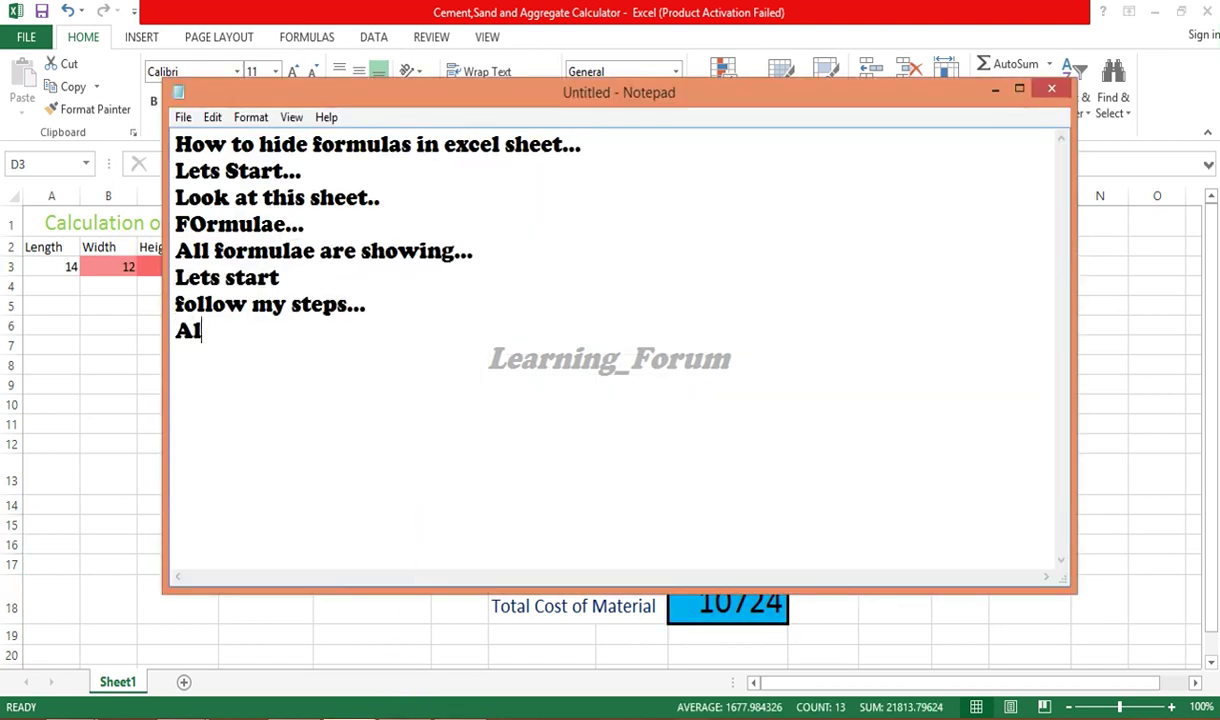
type("l the ce")
type("lls ")
type("ab")
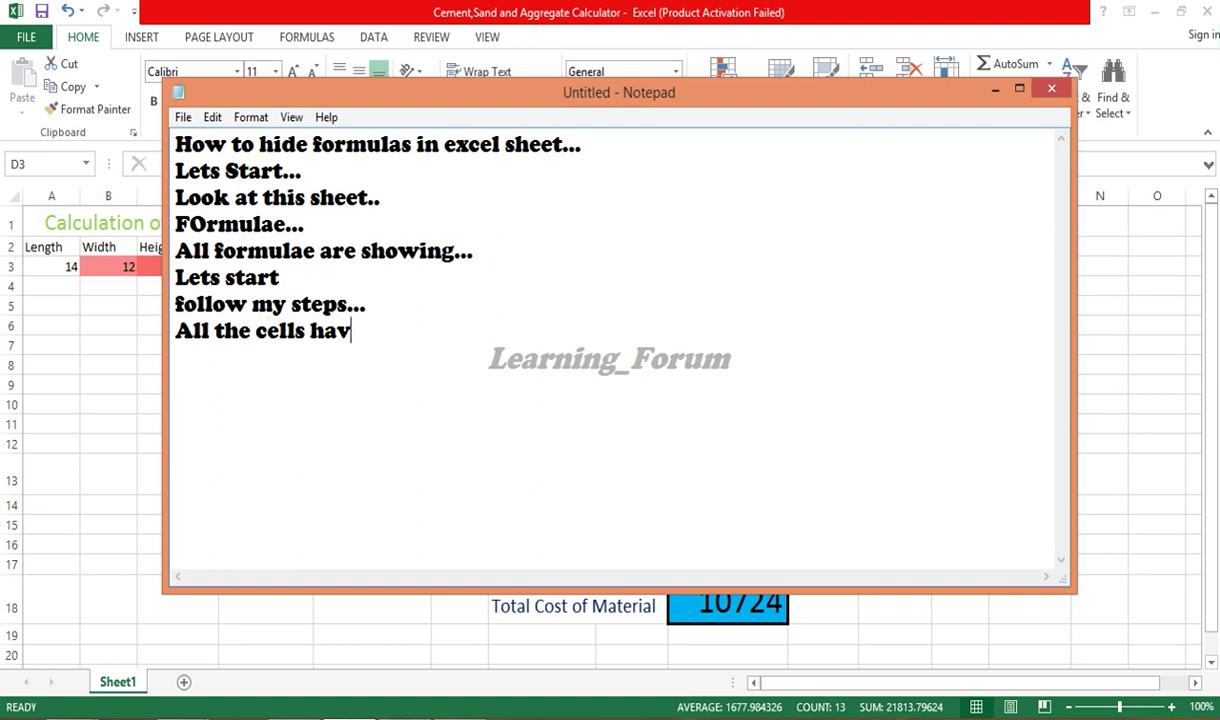
type("ng formulaear")
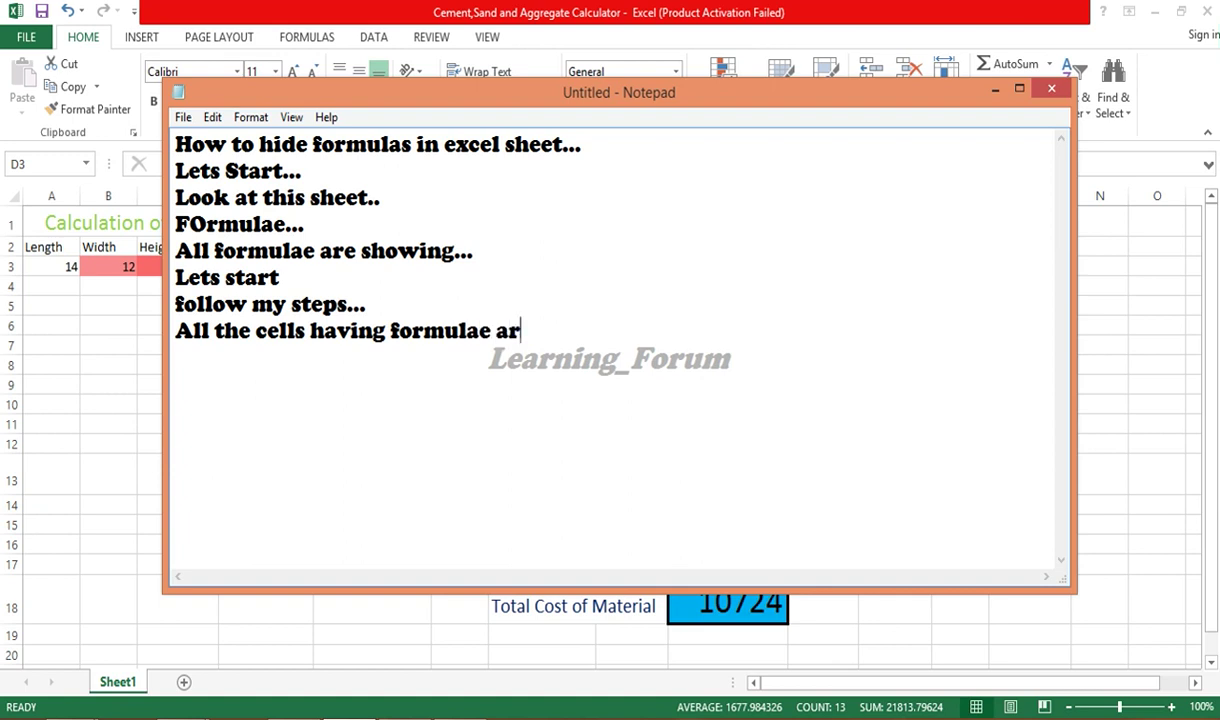
type("elected...")
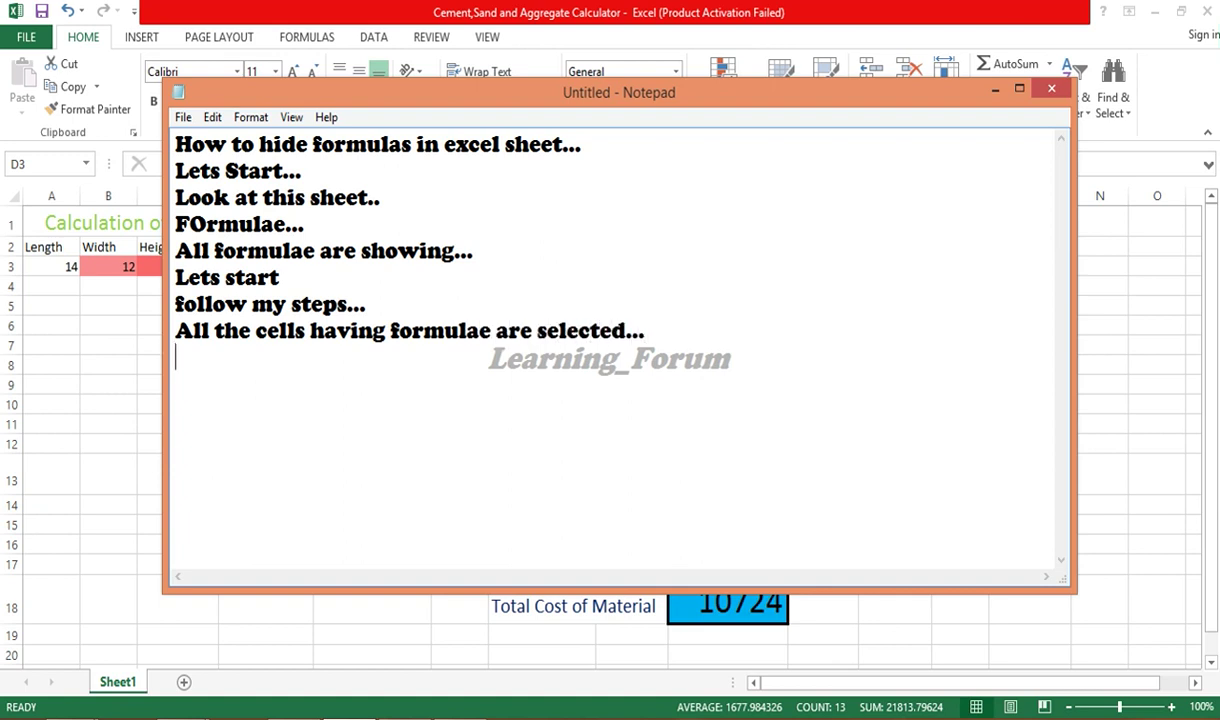
left_click(995, 89)
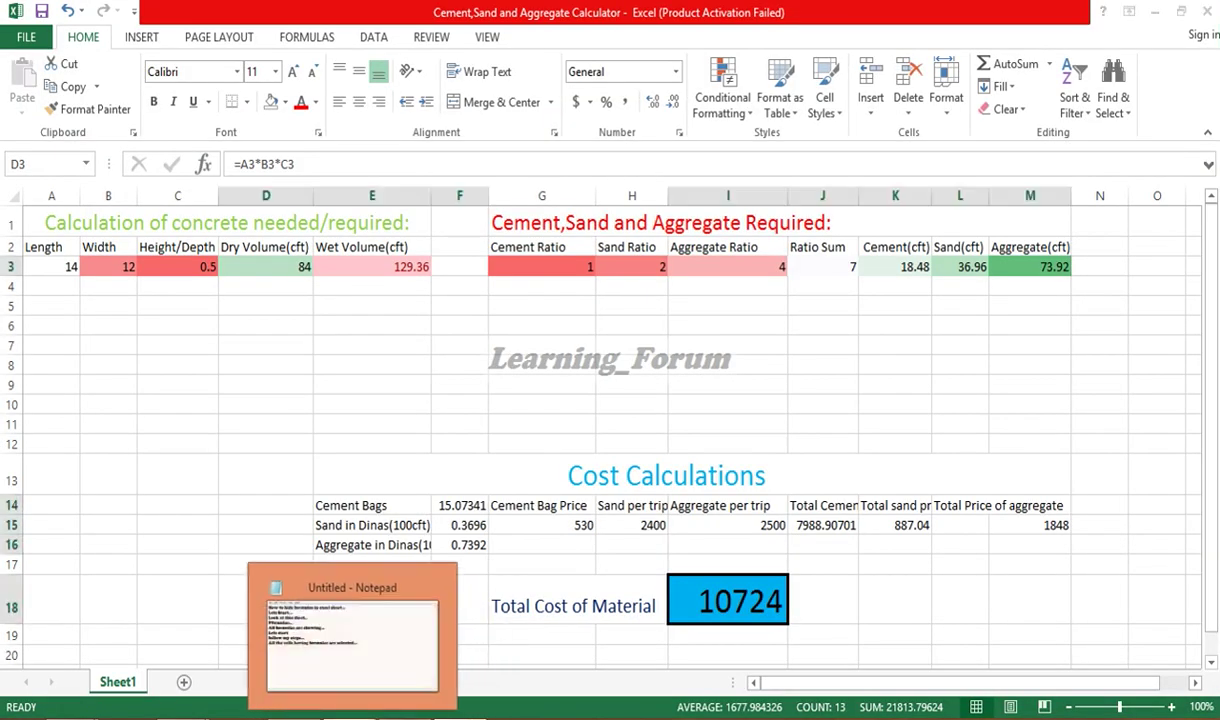
left_click(430, 610)
type("now ")
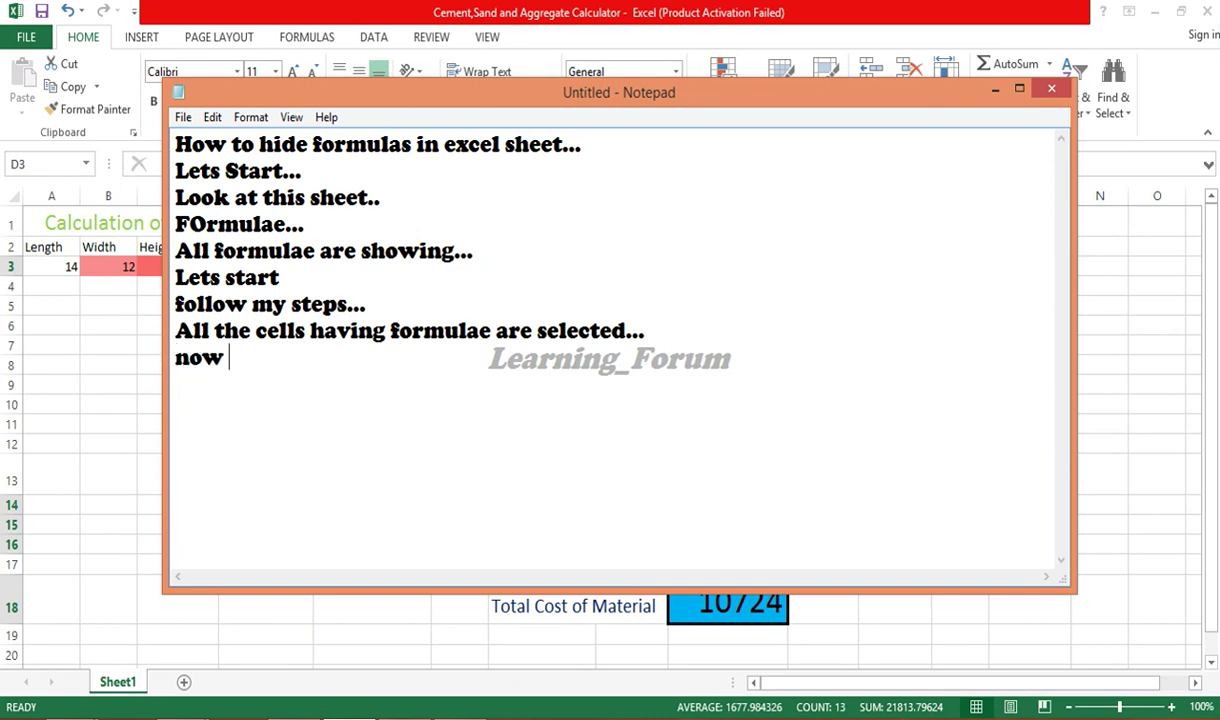
type("just right ")
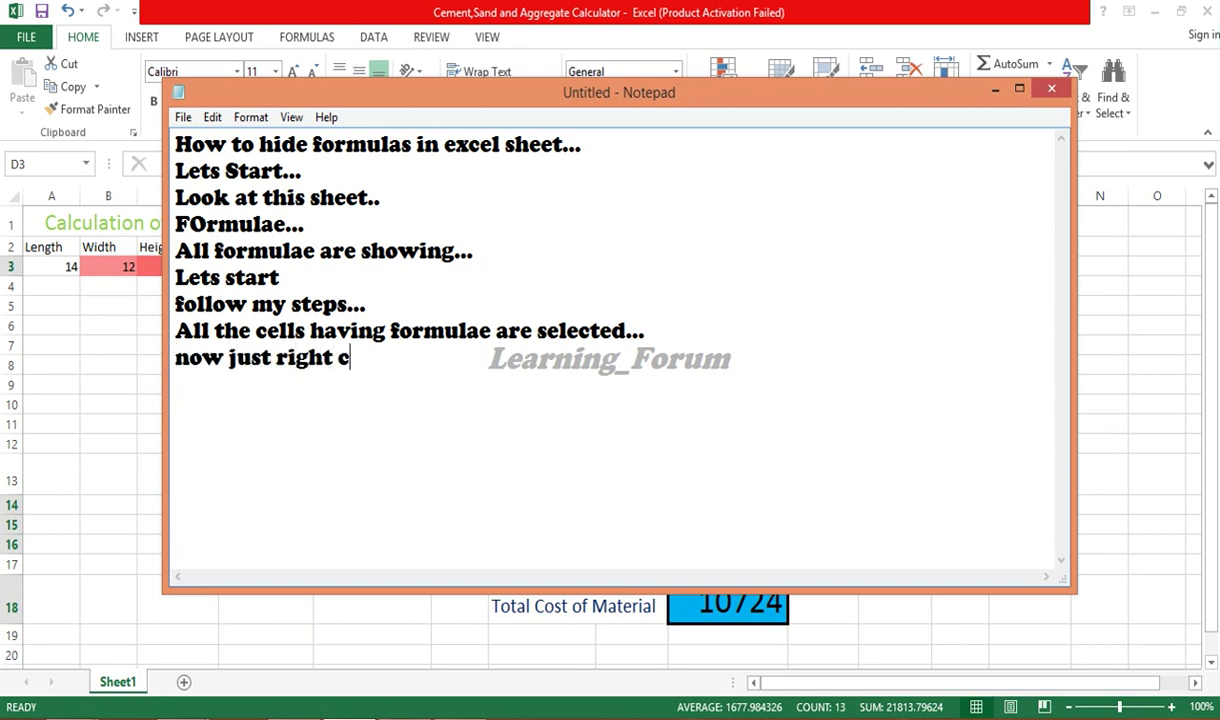
type("click ins")
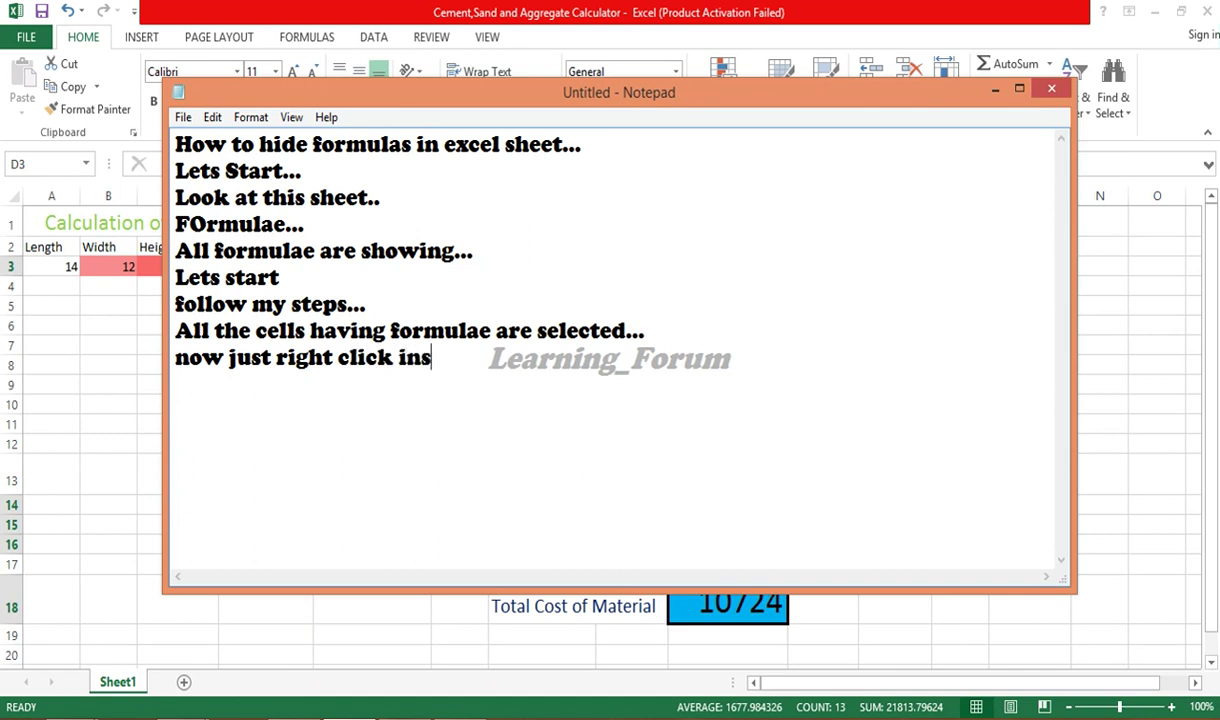
type("ide one c")
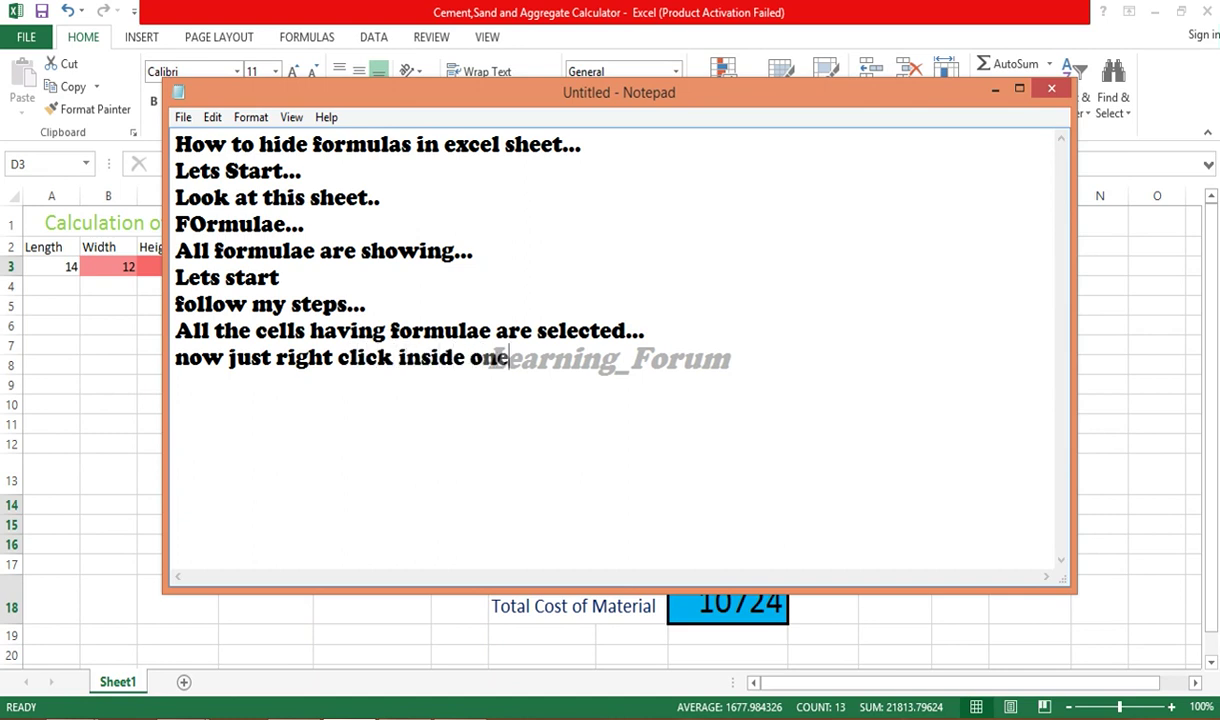
type("ell havi")
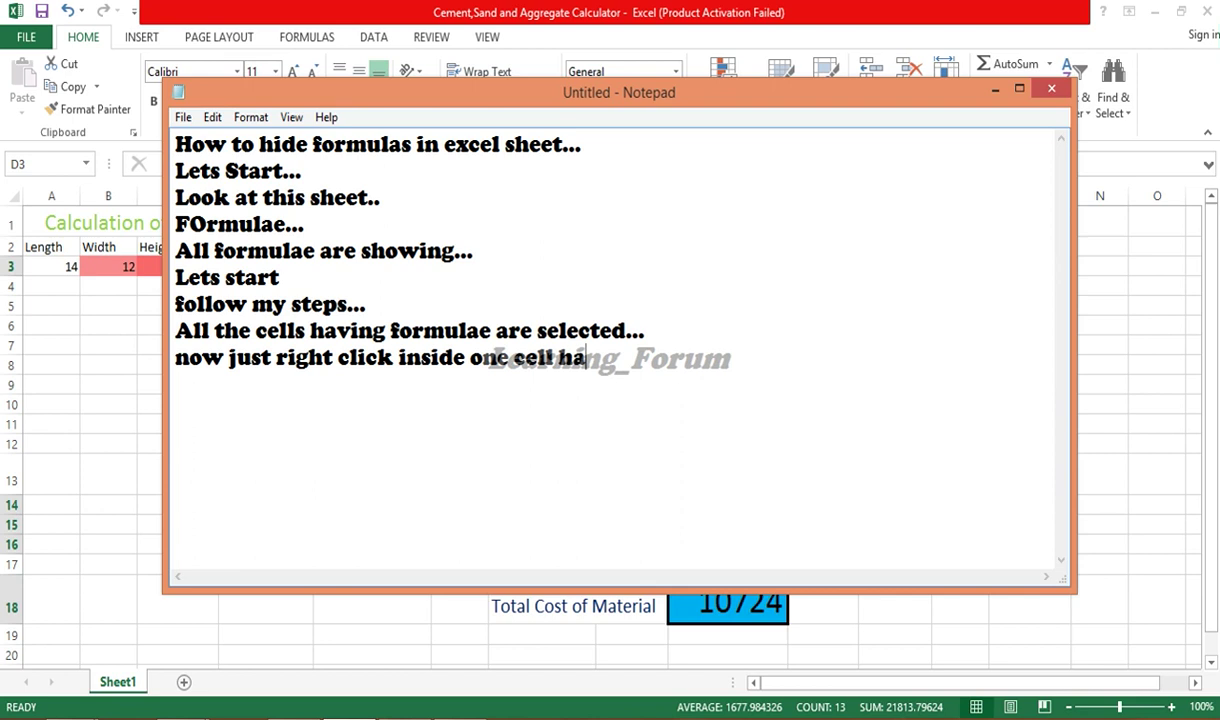
type("ng fo")
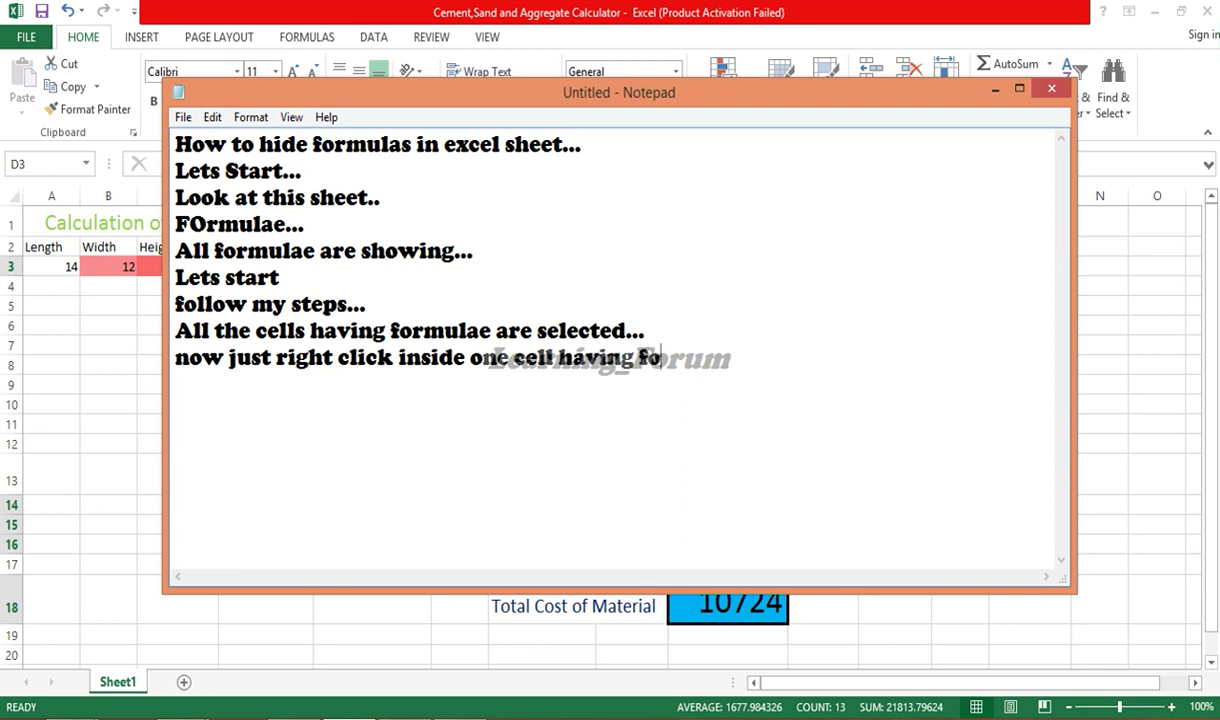
type("rmula...")
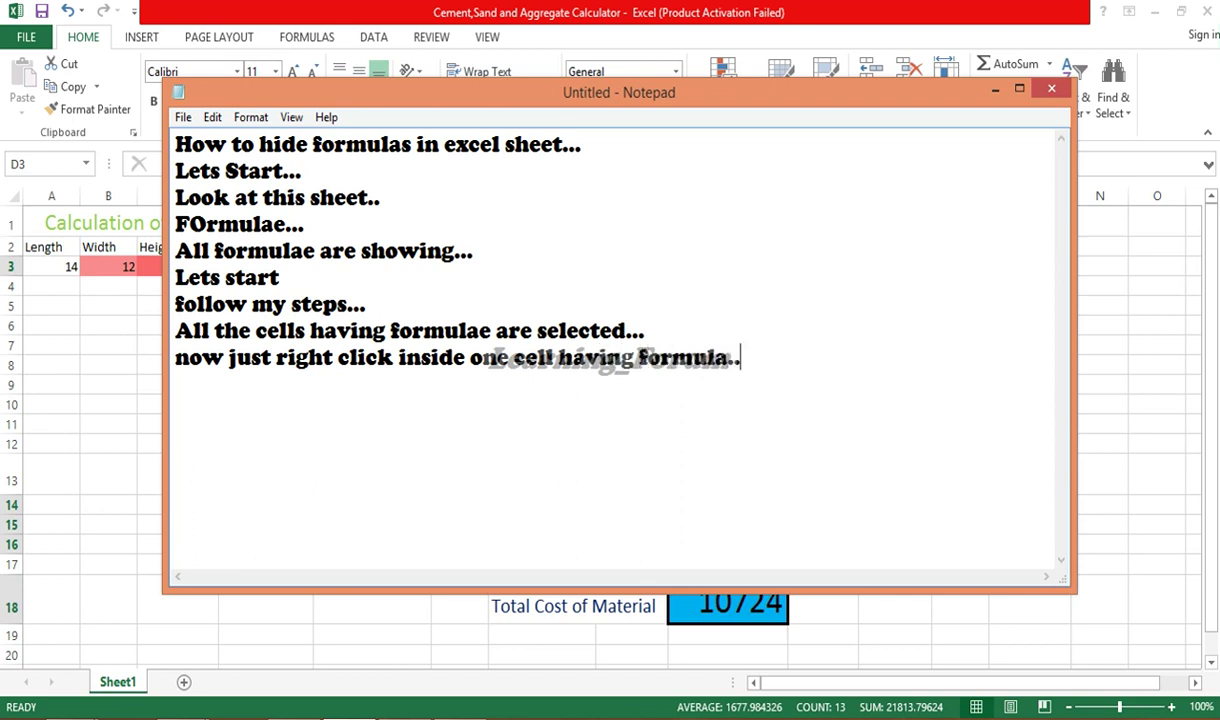
left_click(997, 92)
Tick both Locked and Hidden on the Format Cells Protection tab, then check cell E3.
right_click(382, 266)
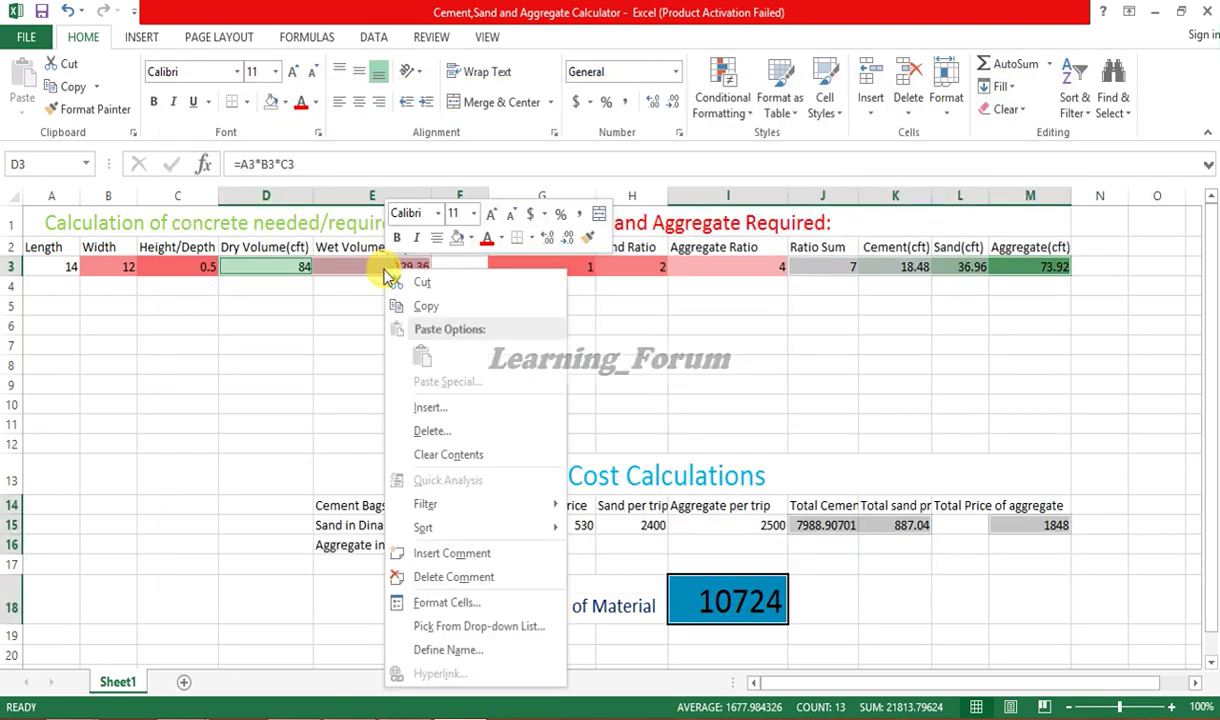
left_click(446, 604)
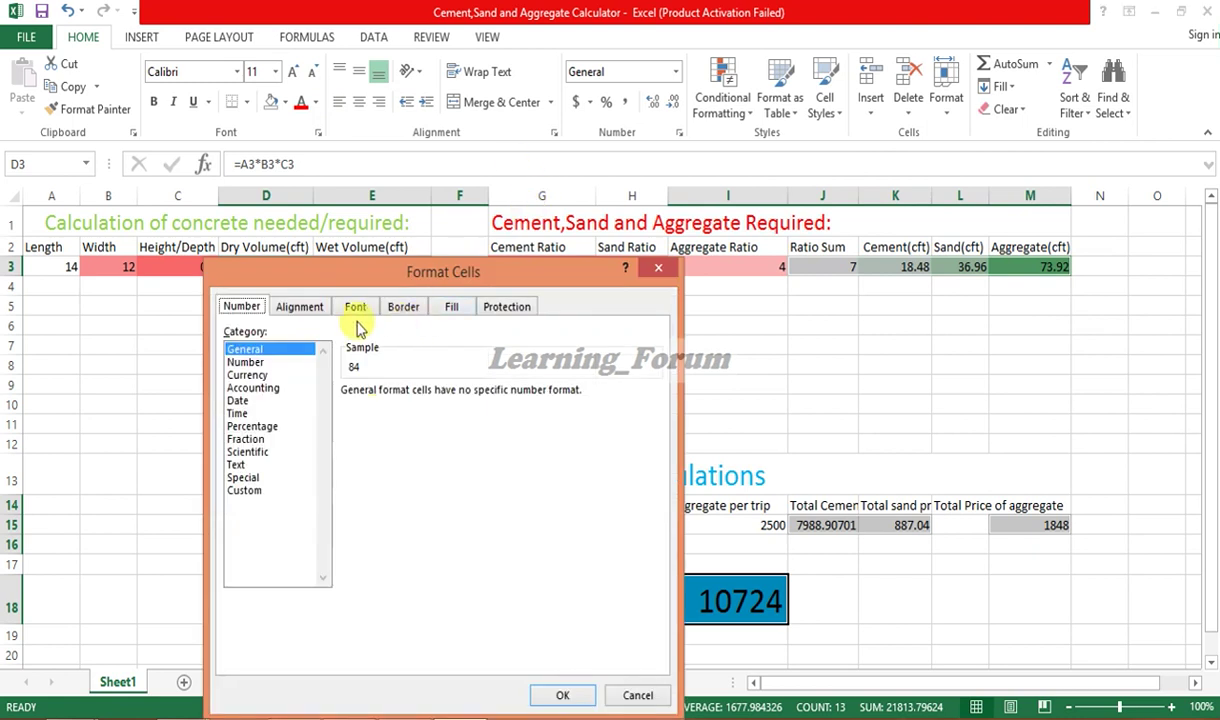
left_click(507, 307)
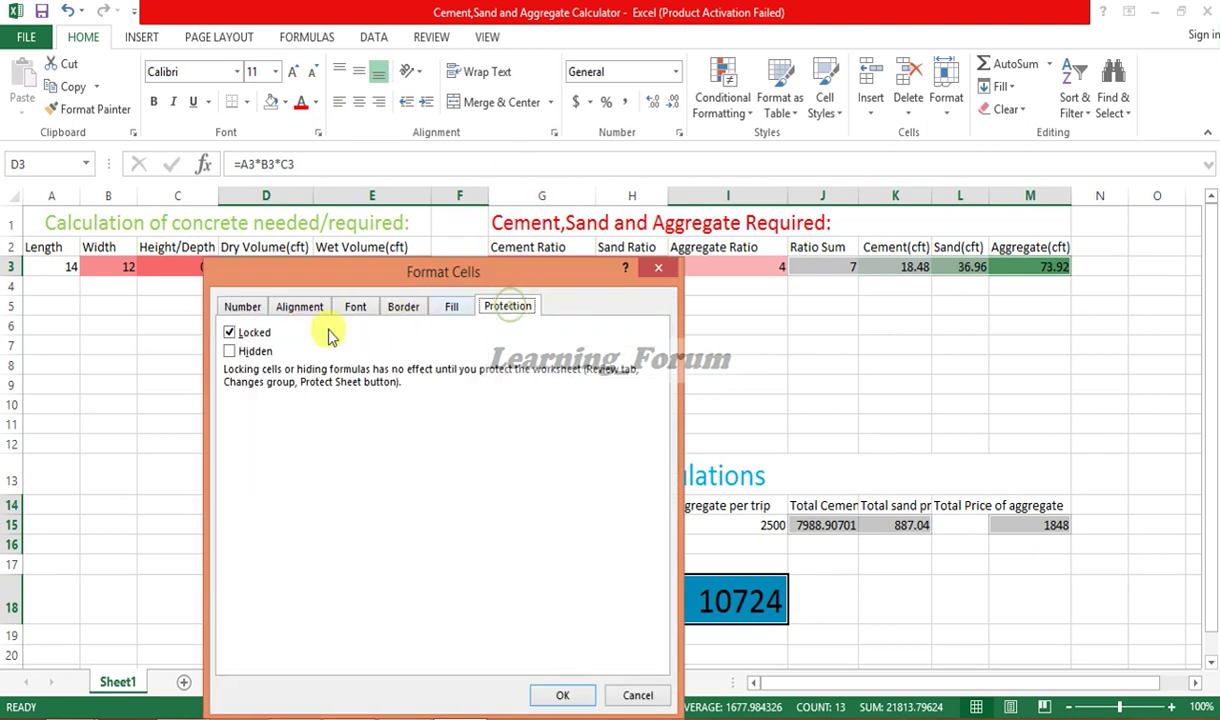
left_click(230, 334)
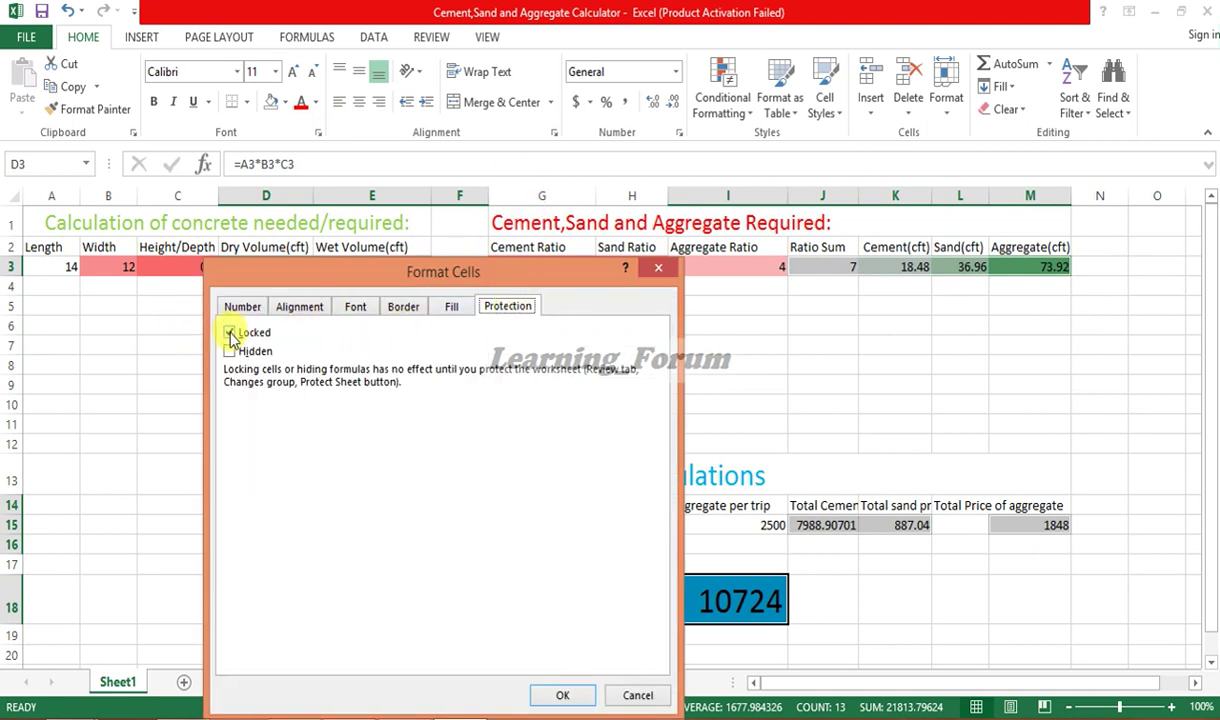
left_click(230, 351)
mouse_move(364, 266)
left_mouse_down()
mouse_move(392, 196)
mouse_move(393, 142)
left_mouse_up()
left_click(239, 203)
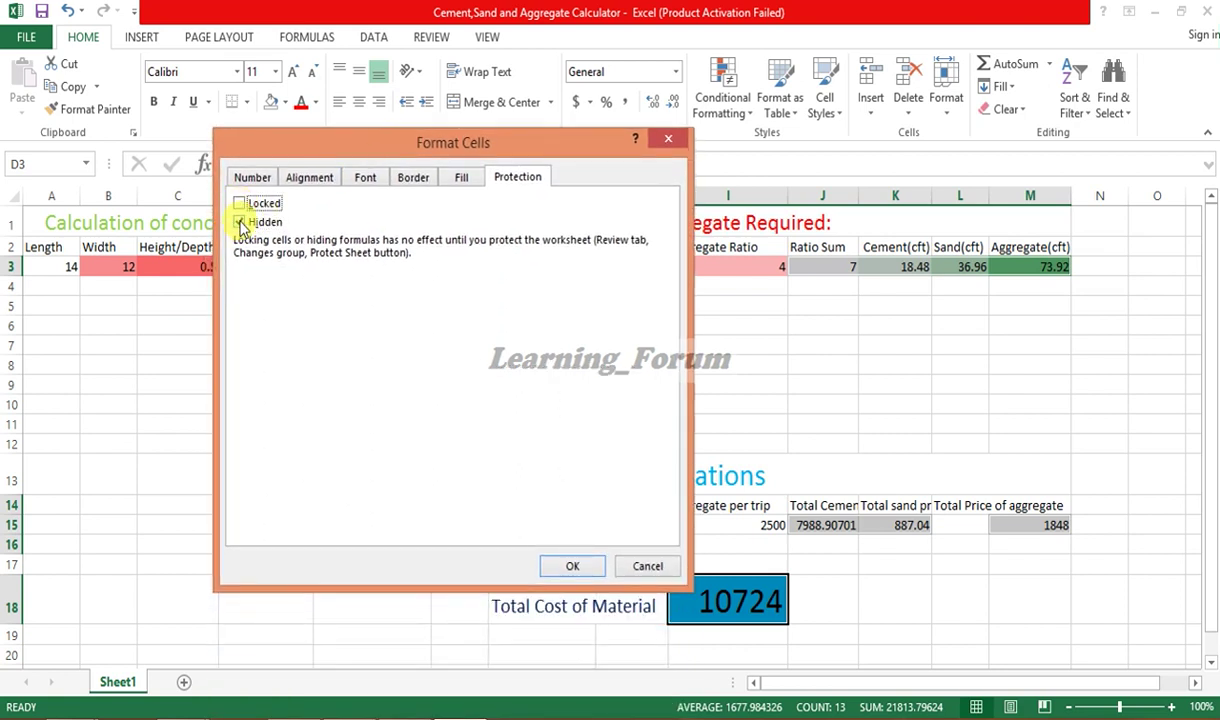
left_click(240, 203)
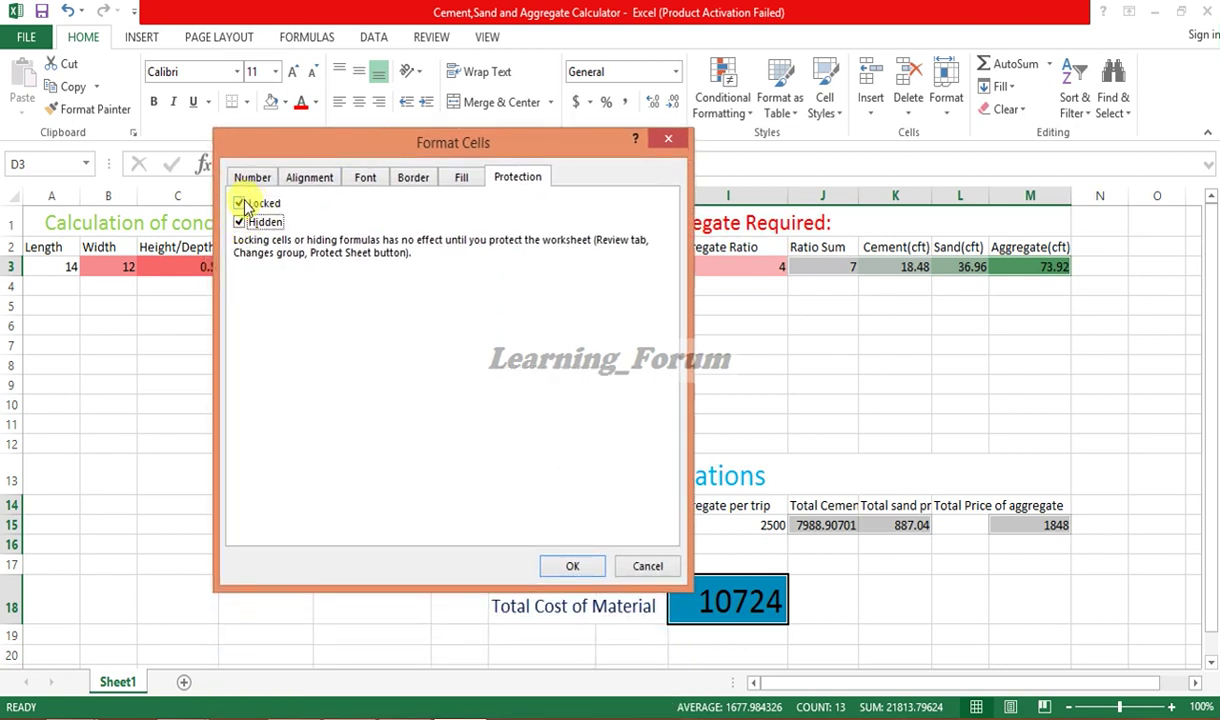
left_click(566, 564)
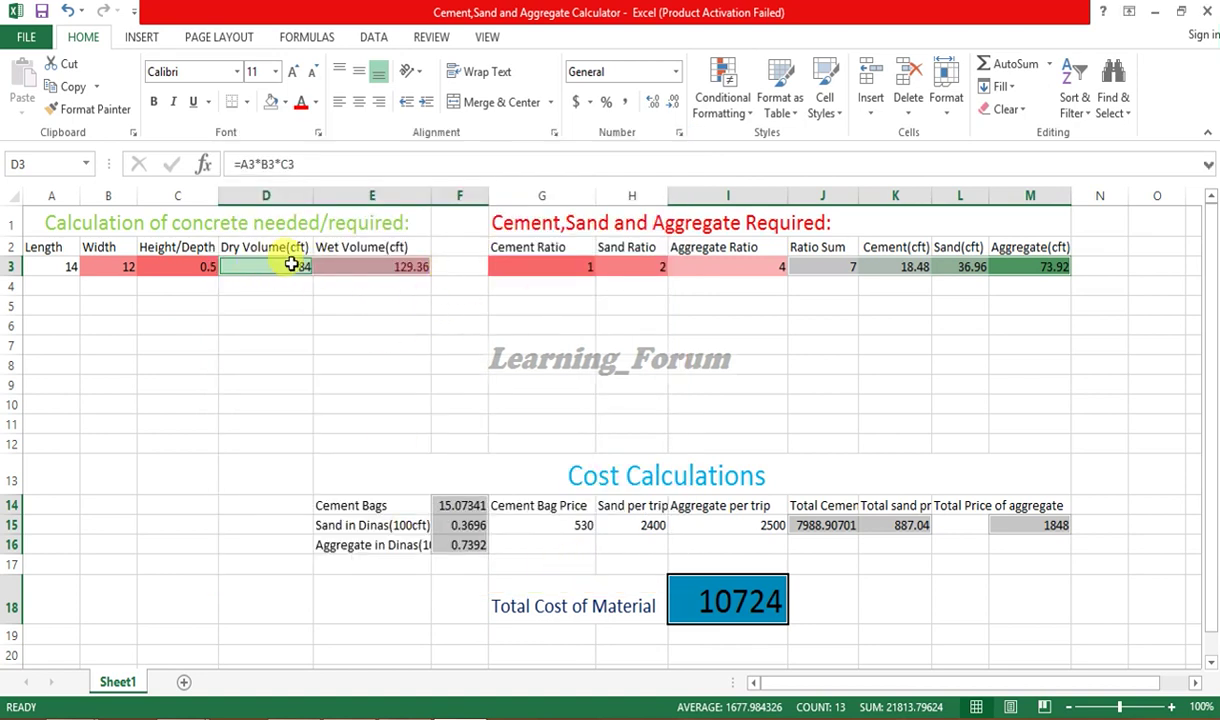
left_click(374, 270)
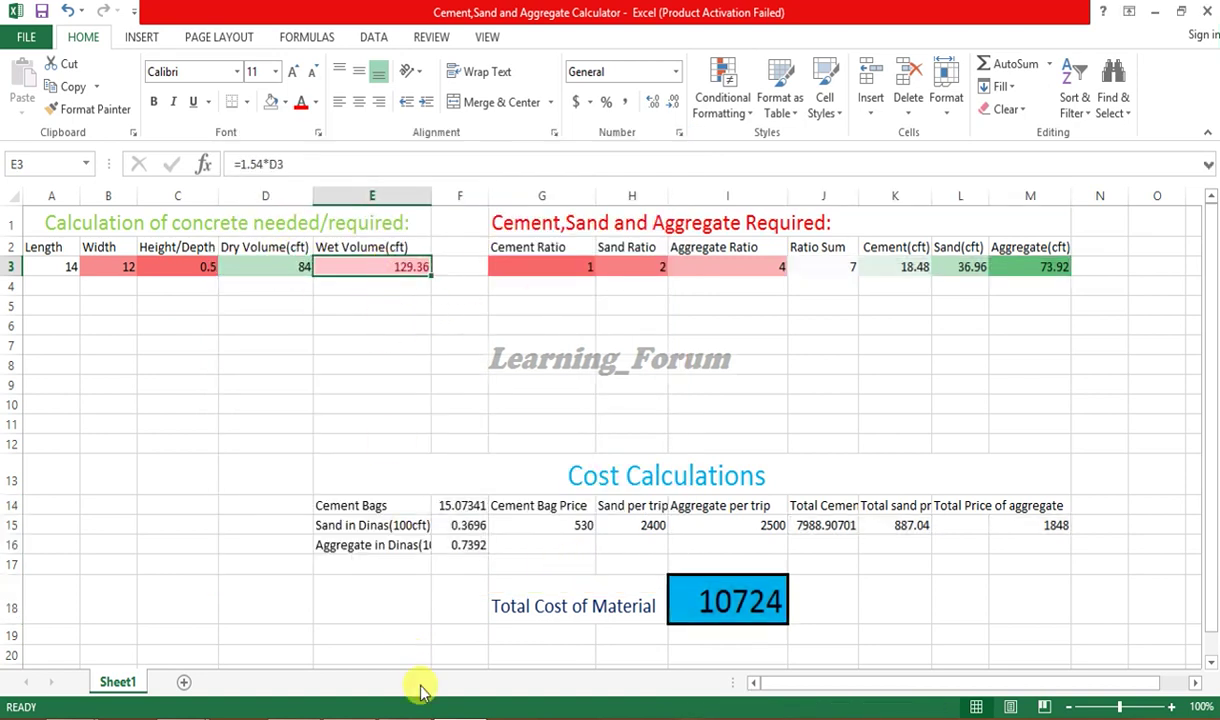
Write 'The formuale are still showing...' and 'now go to review tab and follow my steps...' in the notes.
key("alt+Tab")
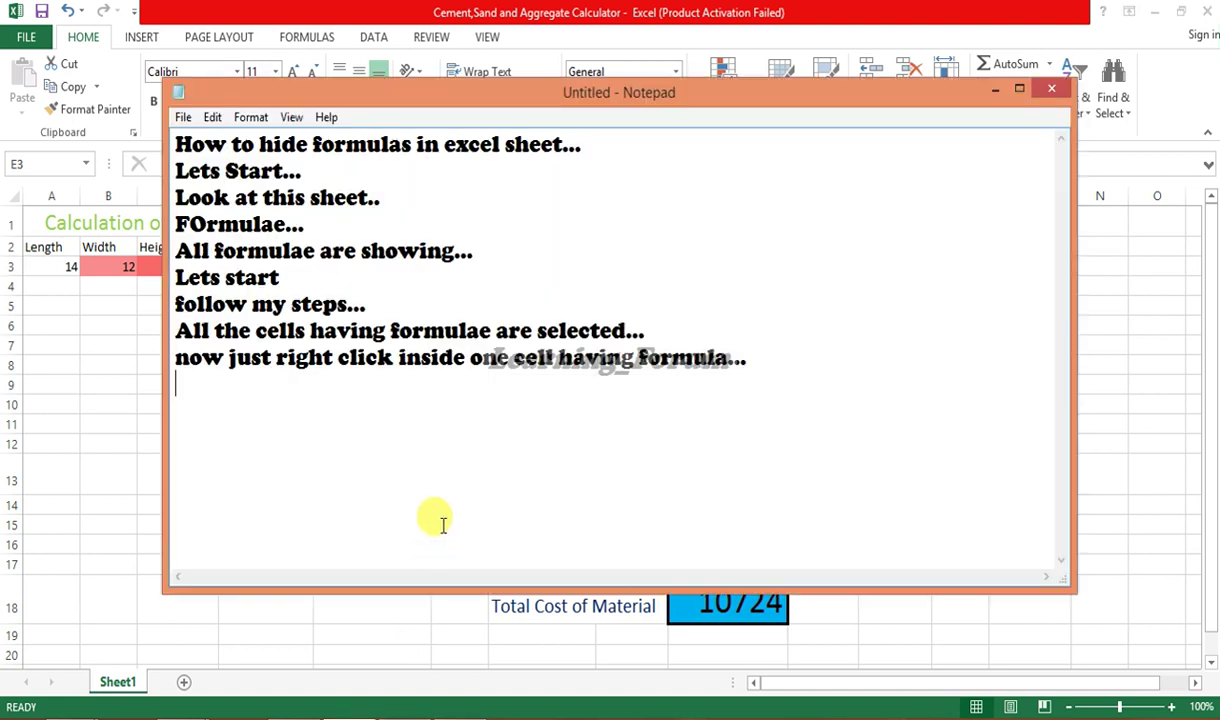
type("The f")
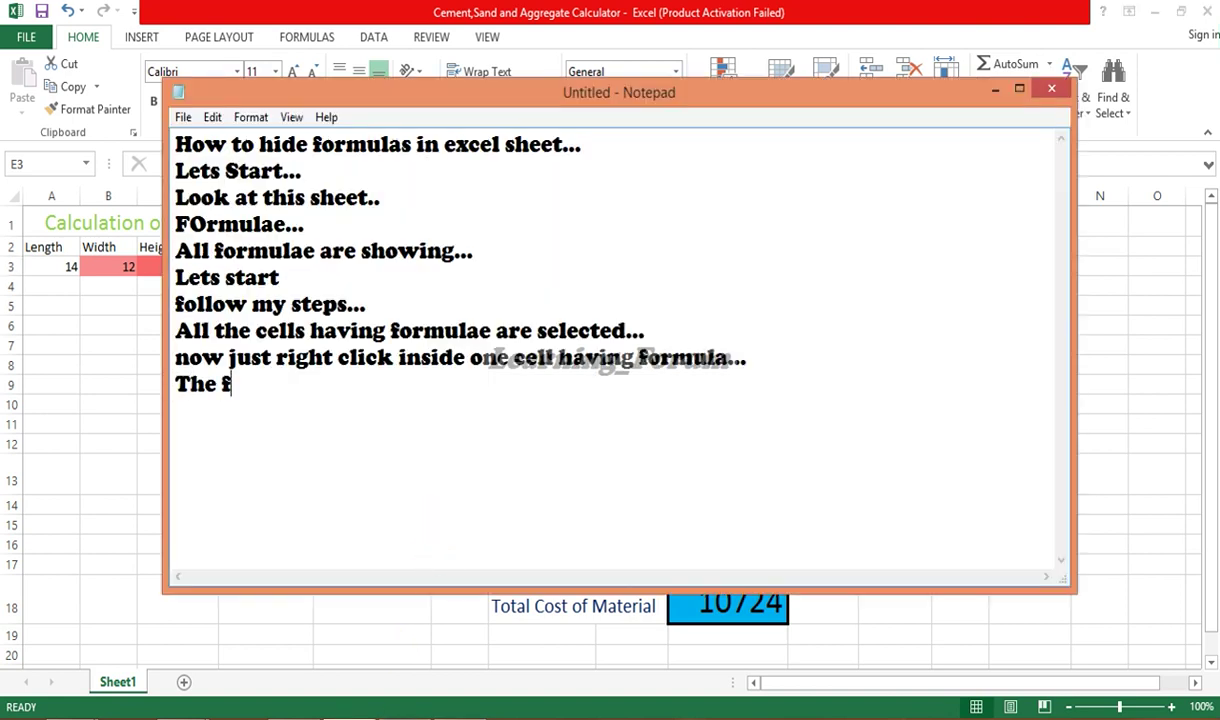
type("ormua")
type("le are still")
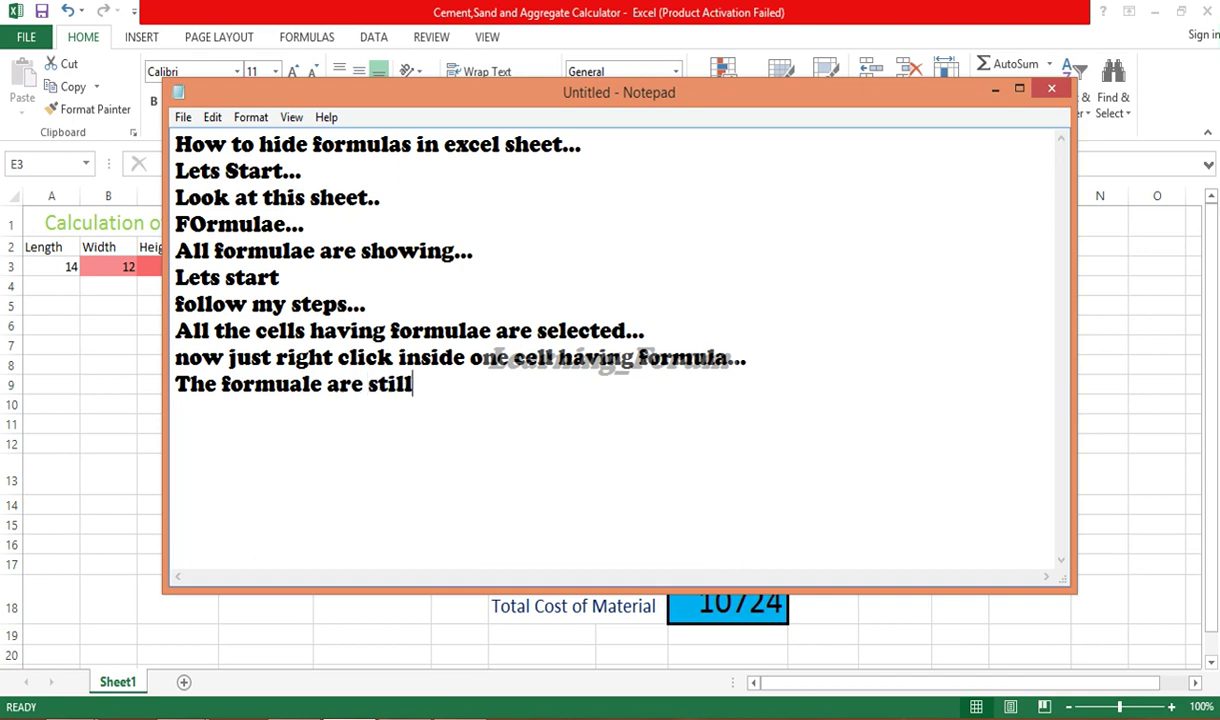
type("showin")
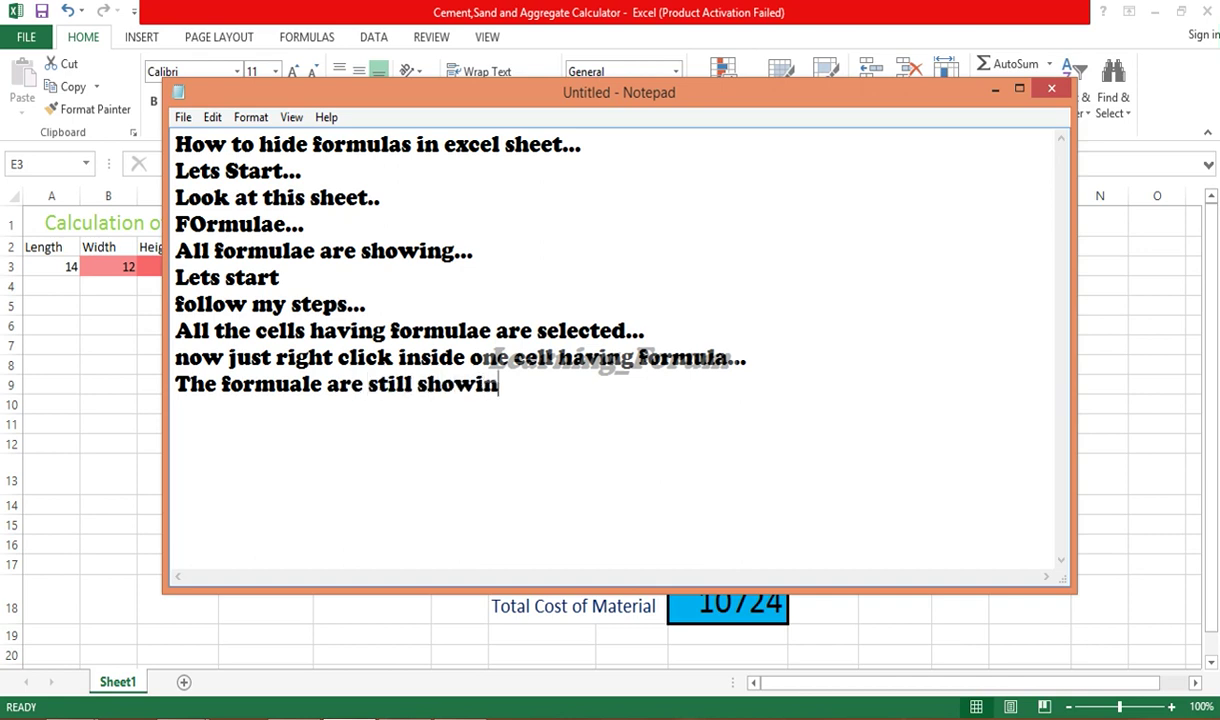
type("g")
type("no")
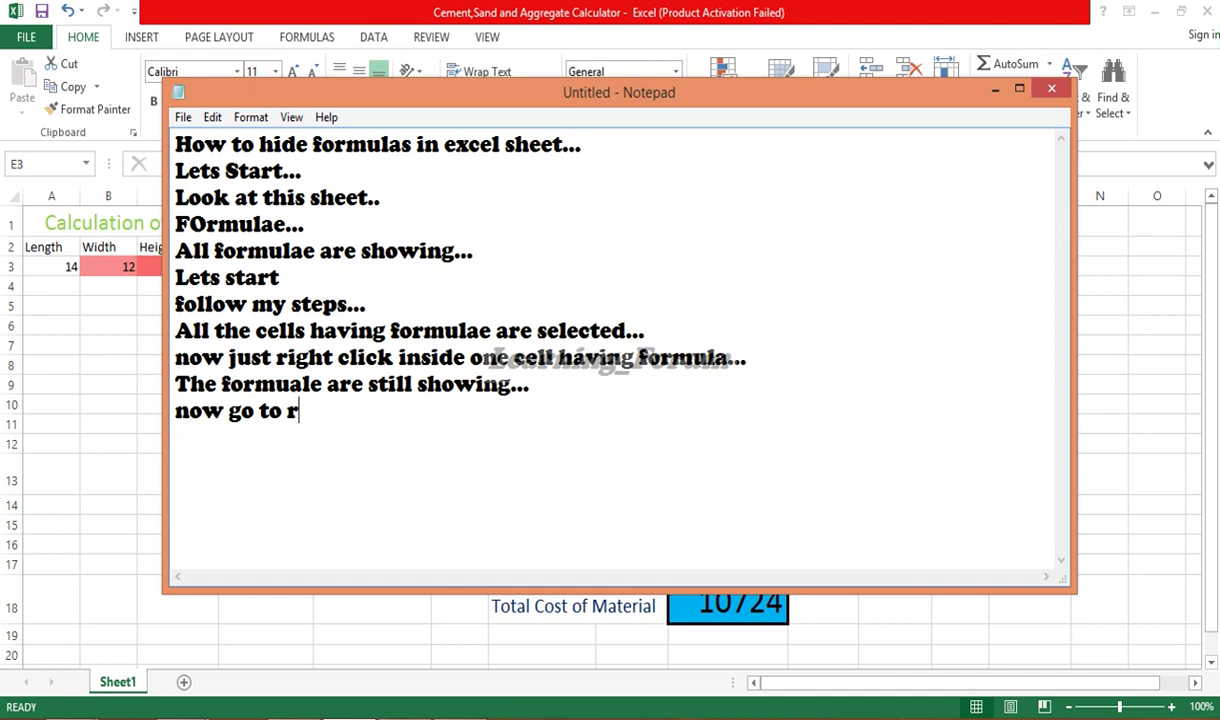
type("vo")
type("ew tab")
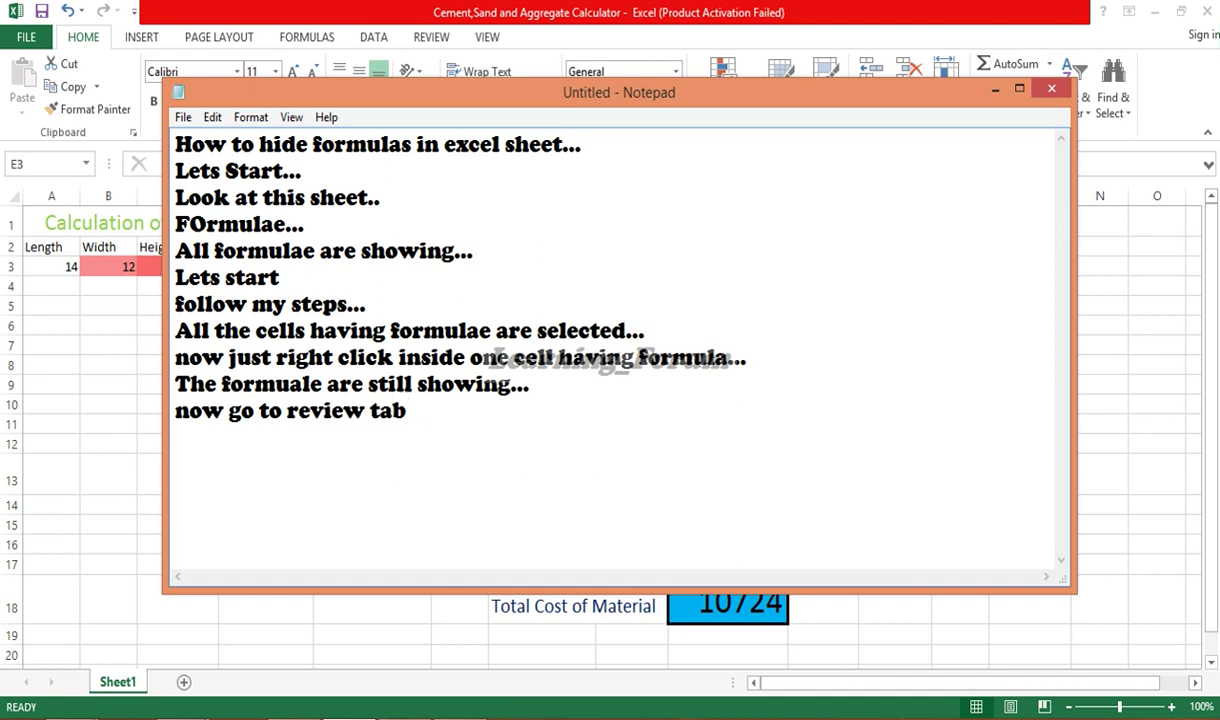
type(" and follow mw")
key("BackSpace")
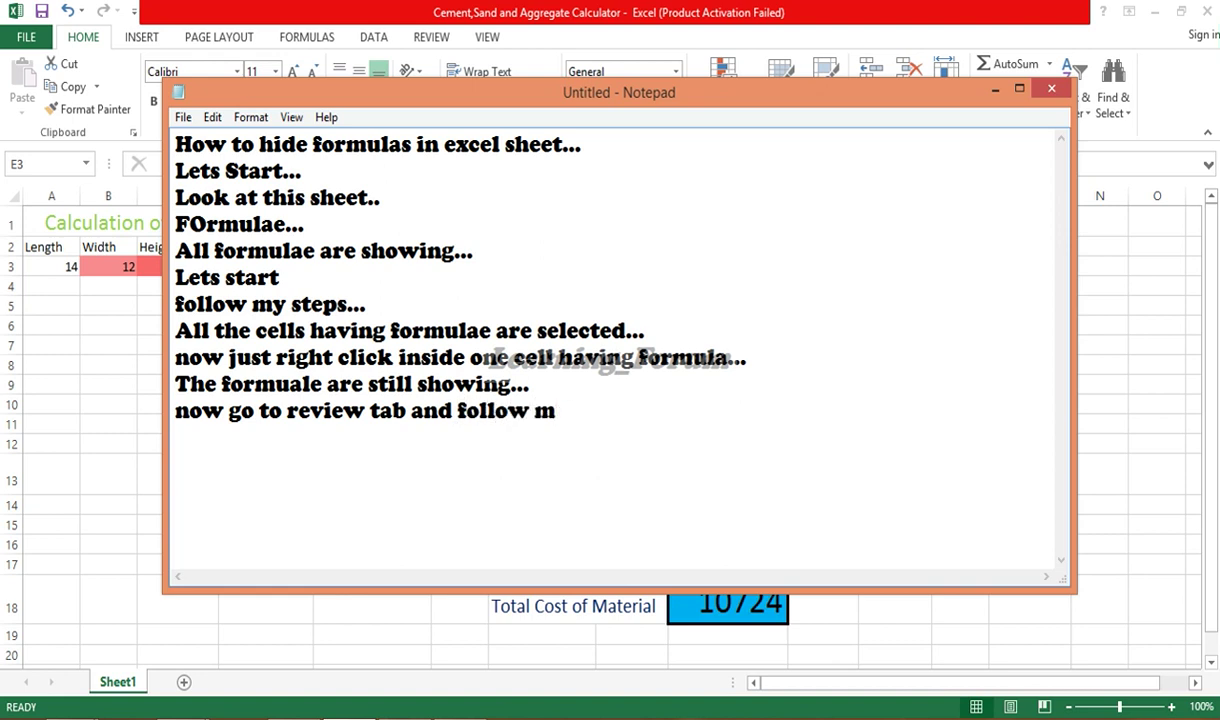
type("y steps...")
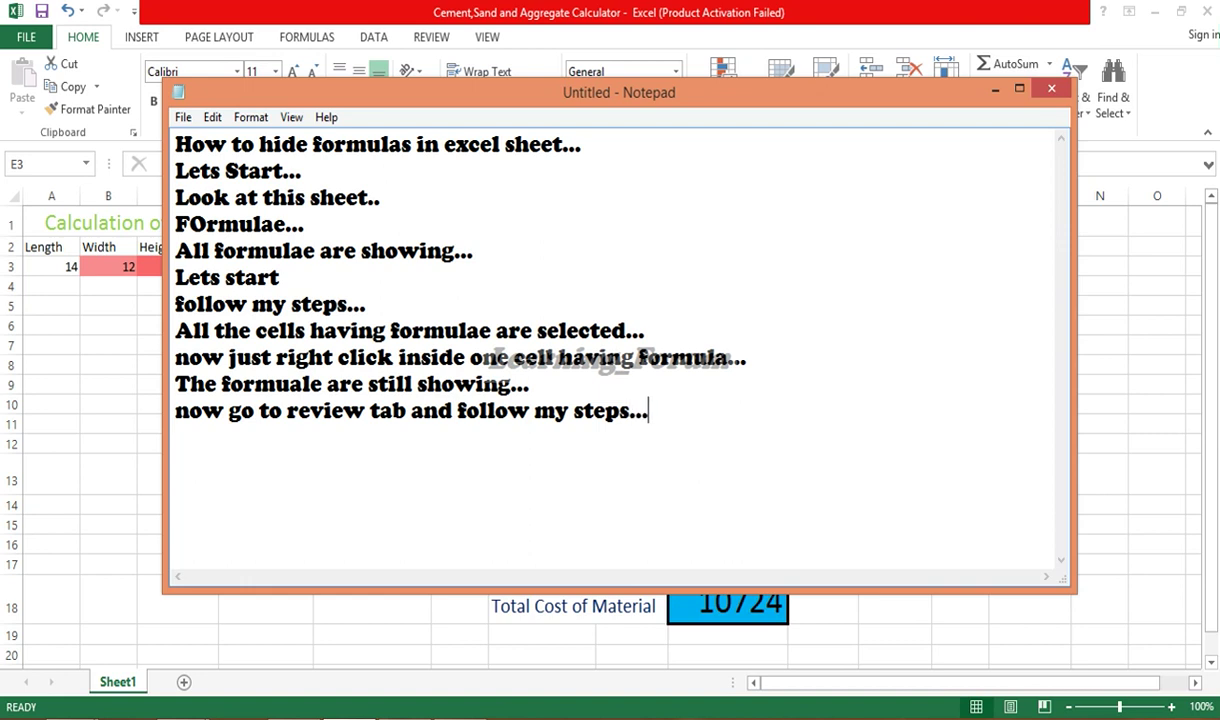
Open Review > Protect Sheet with Select locked cells and Select unlocked cells left ticked.
left_click(995, 89)
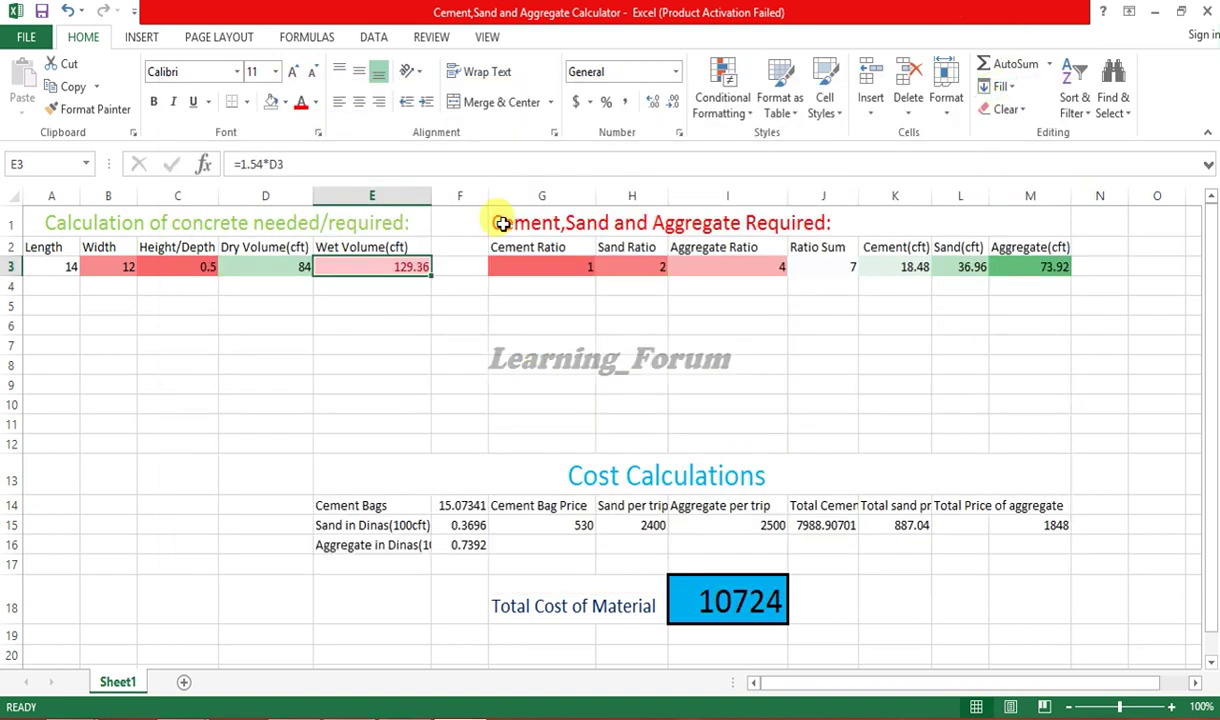
left_click(432, 38)
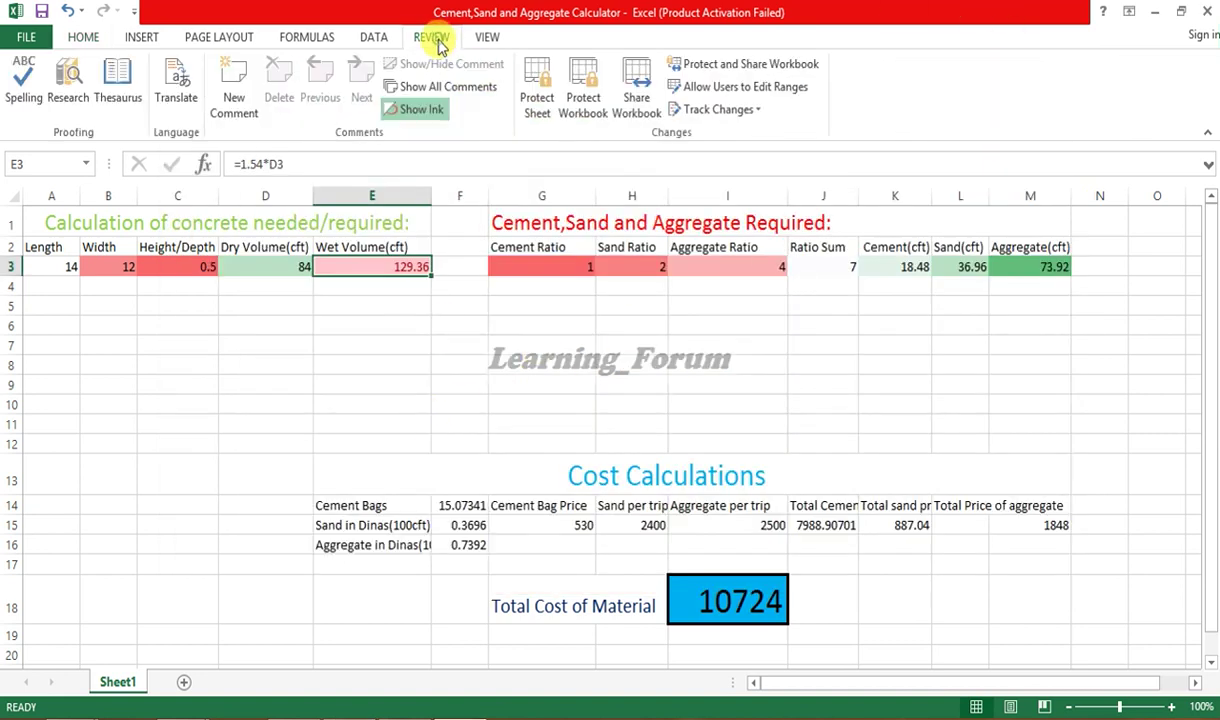
left_click(538, 110)
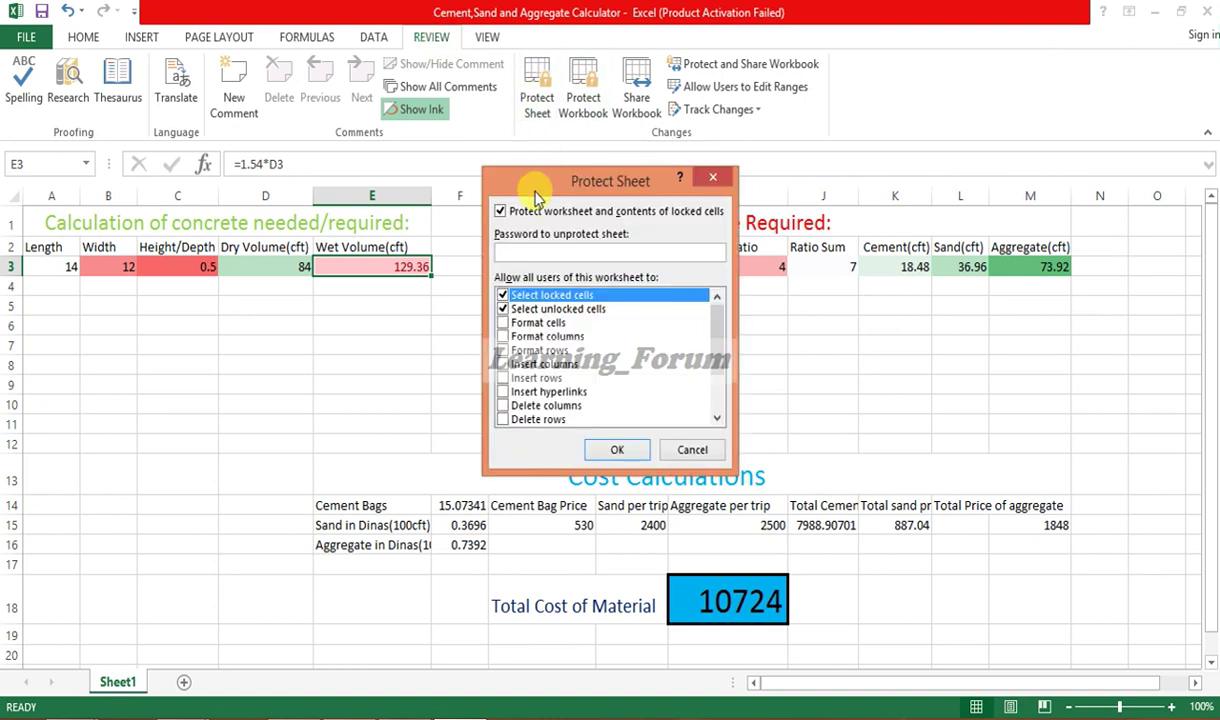
left_click_drag(536, 195, 420, 125)
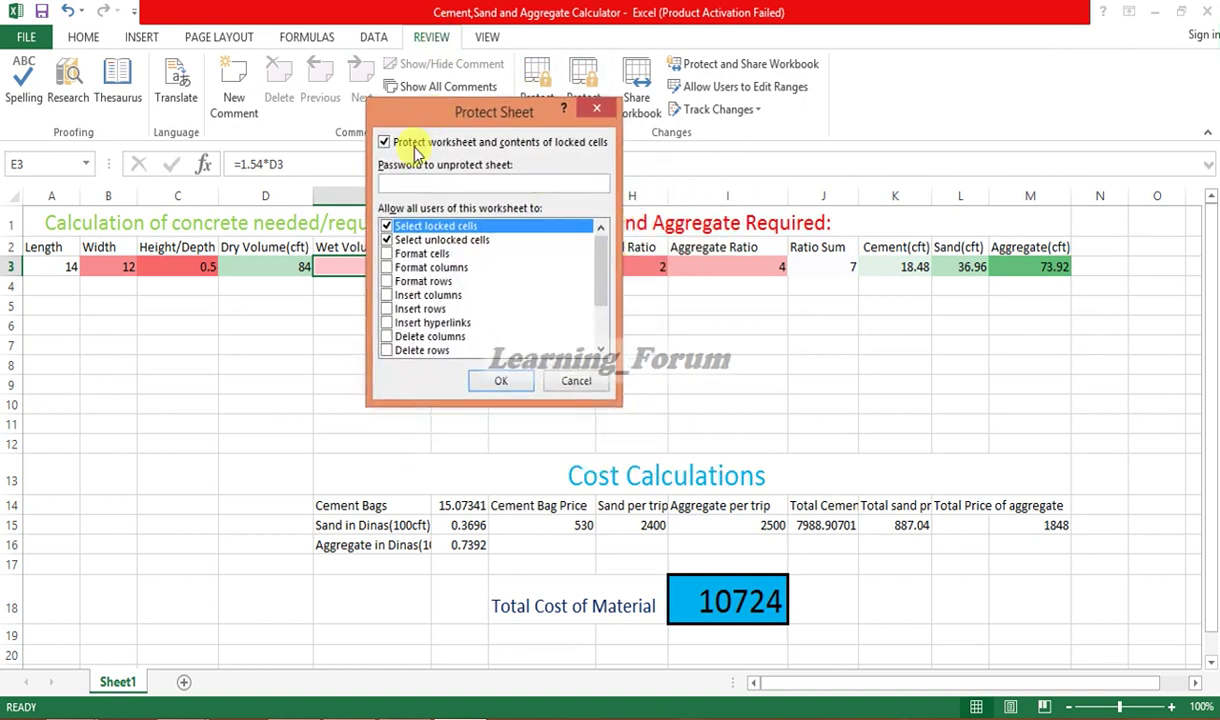
left_click(389, 240)
left_click(389, 227)
left_click(389, 240)
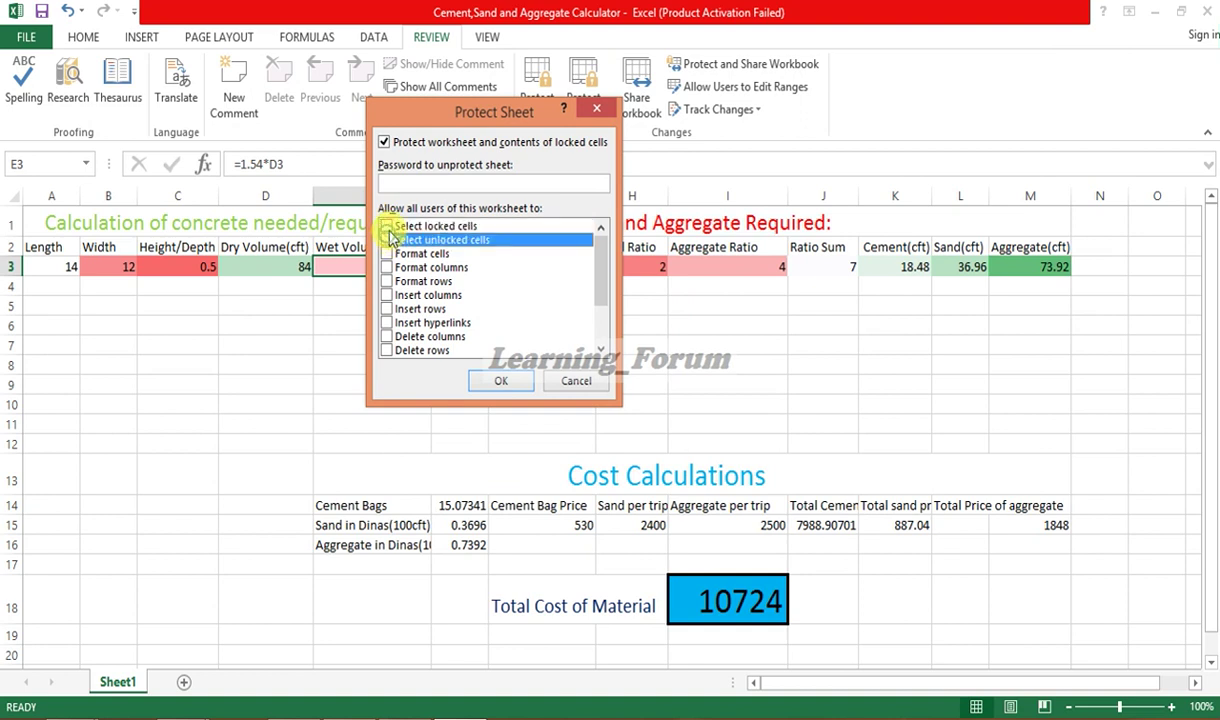
left_click(388, 227)
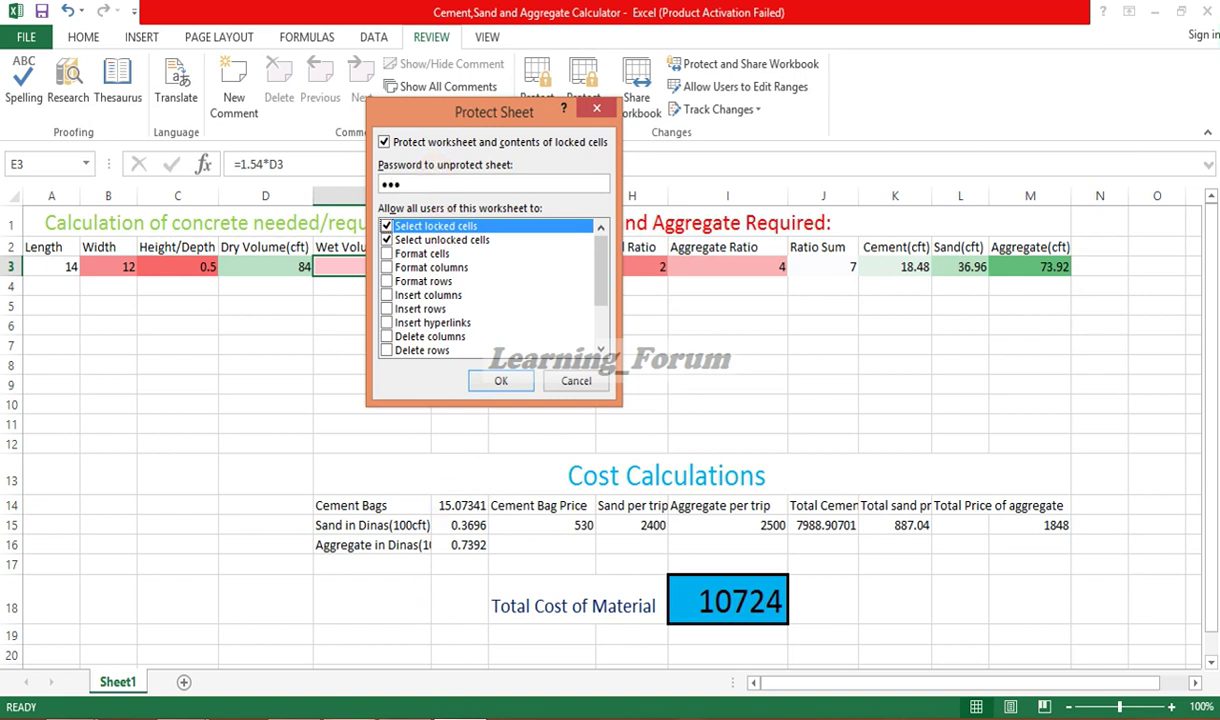
mouse_move(626, 98)
left_mouse_down()
mouse_move(588, 302)
mouse_move(770, 86)
mouse_move(548, 147)
left_mouse_up()
Write 'check these two options and give a password... and proceed...' and minimize Notepad.
type("ch")
type("hese two")
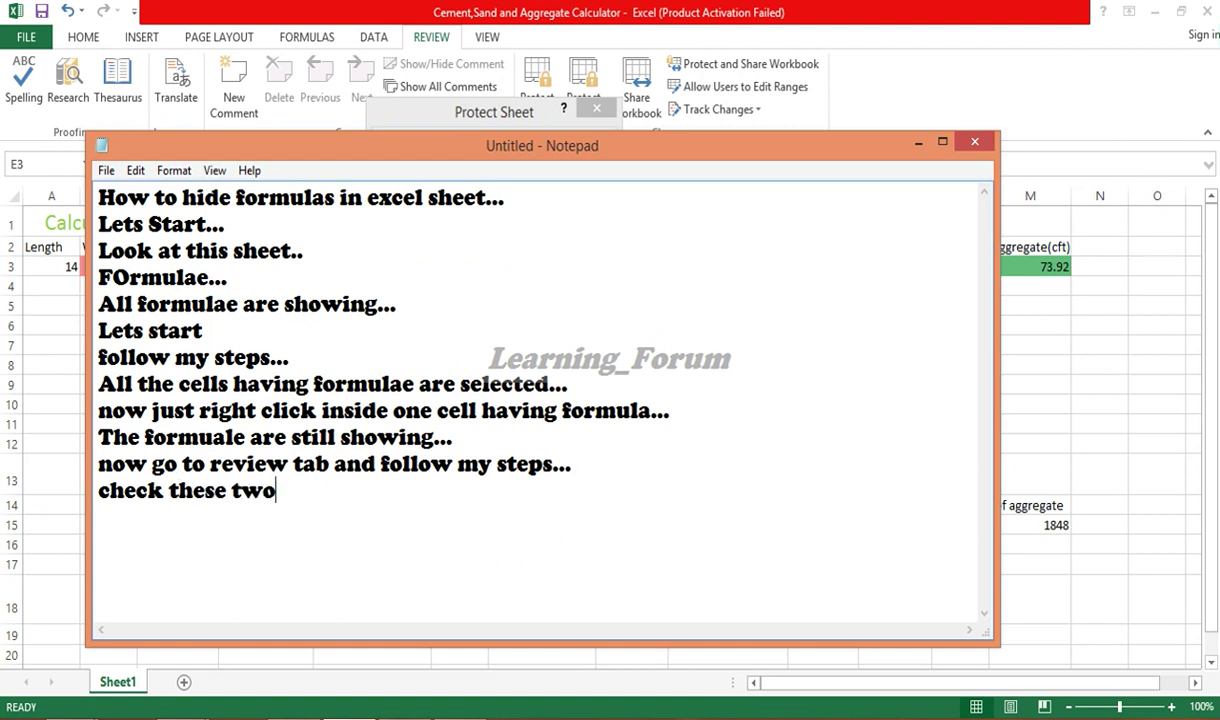
type(" option")
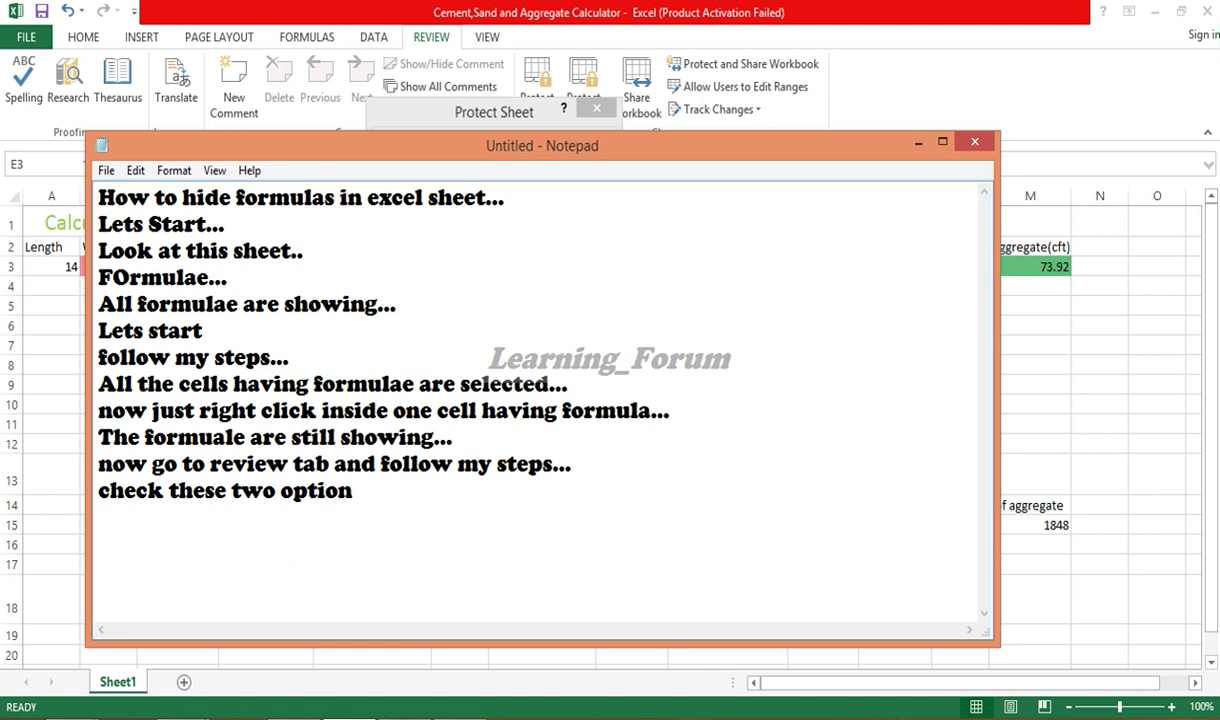
key("BackSpace")
key("BackSpace")
type("and ")
type("give a passwo")
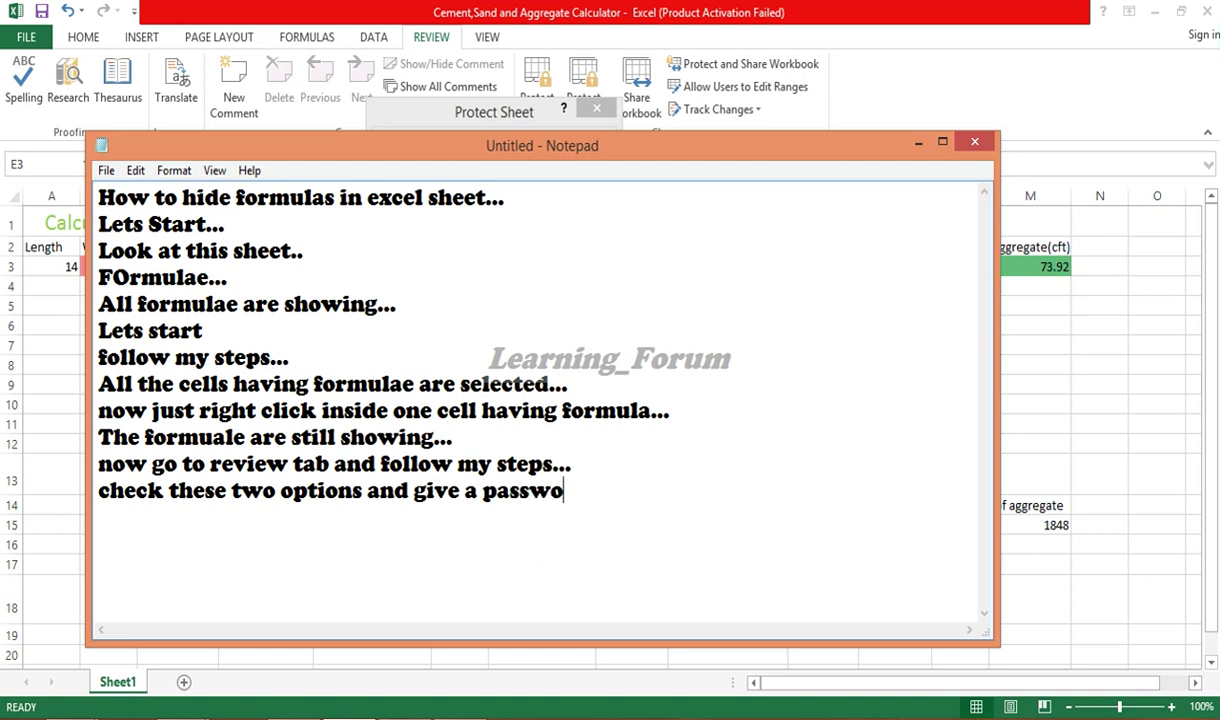
type("rd... and proceed...")
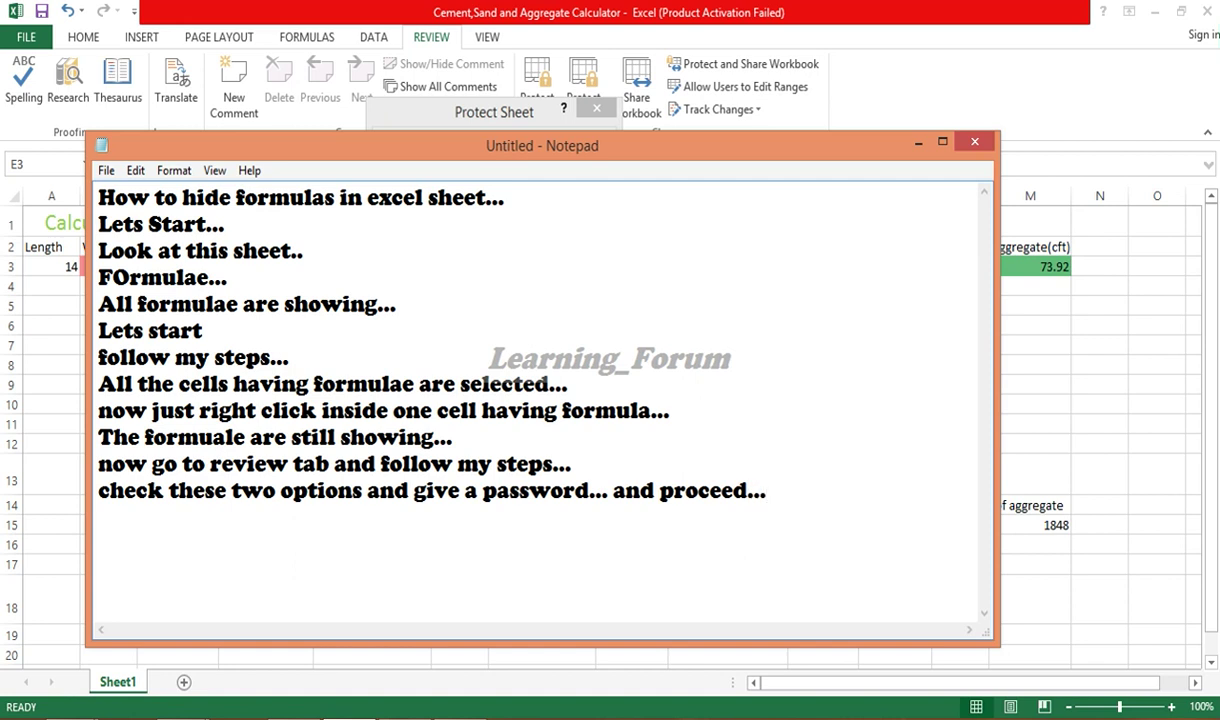
left_click(918, 141)
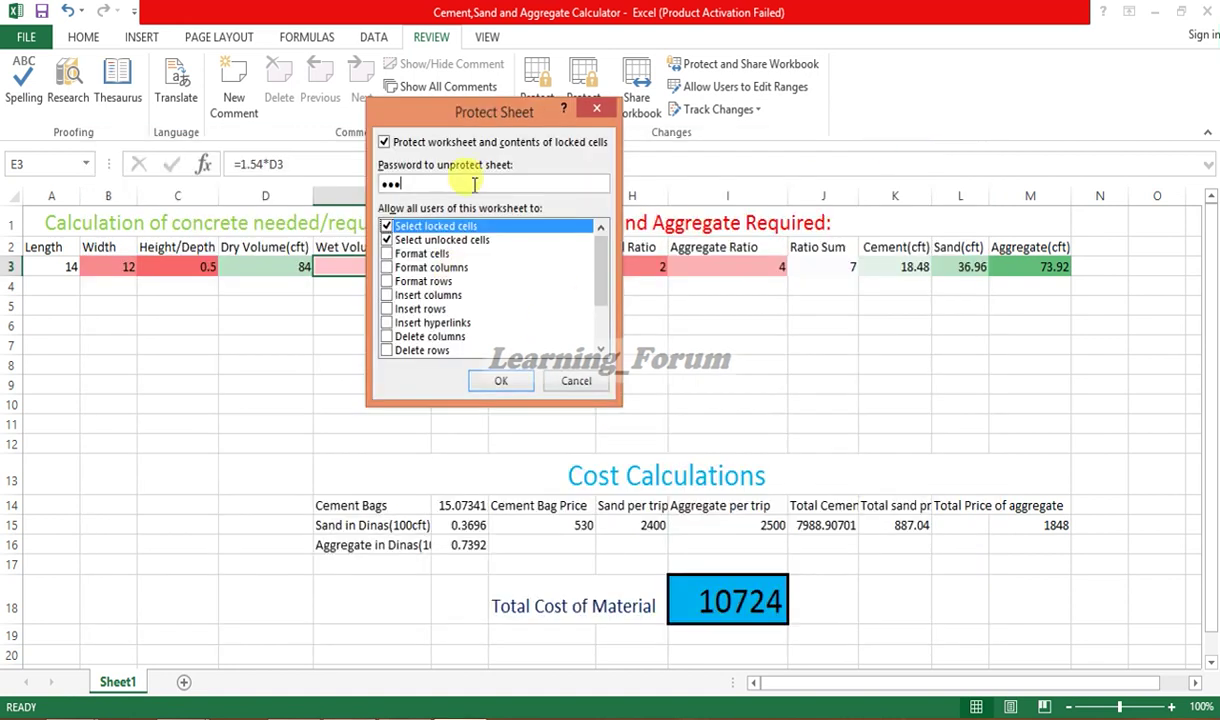
Confirm Protect Sheet, re-enter the sheet password to confirm it, then select empty cell E8.
left_click(499, 379)
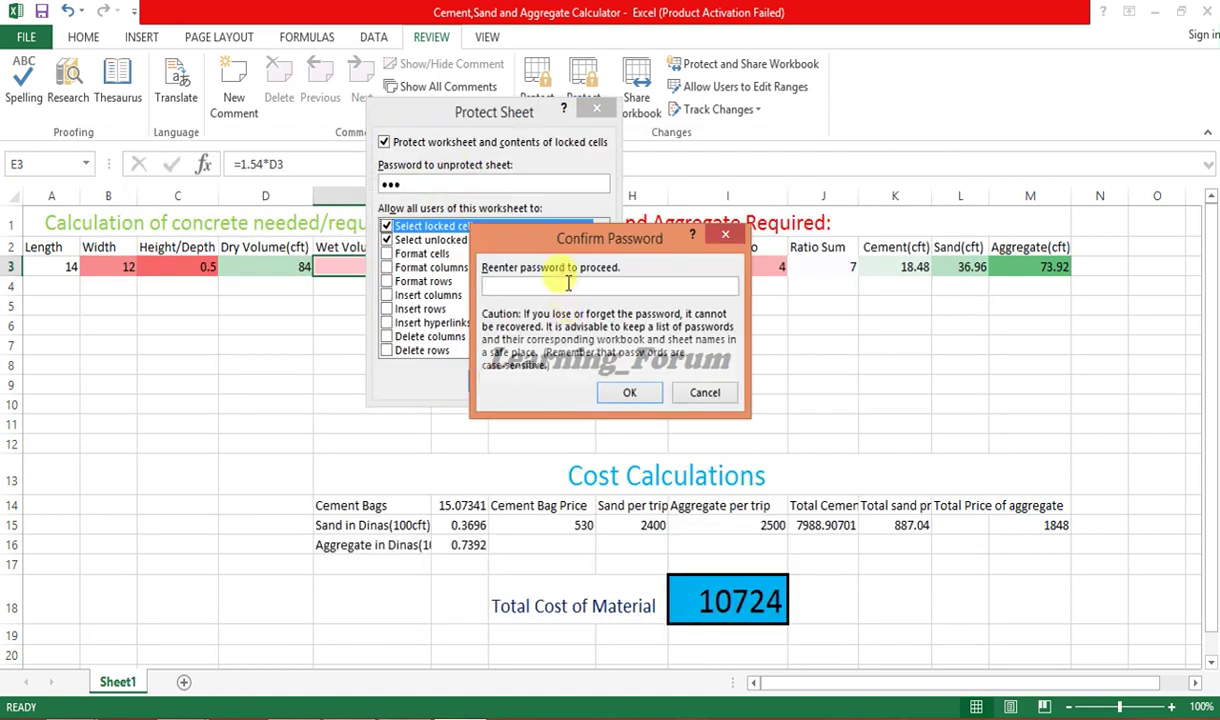
type("3")
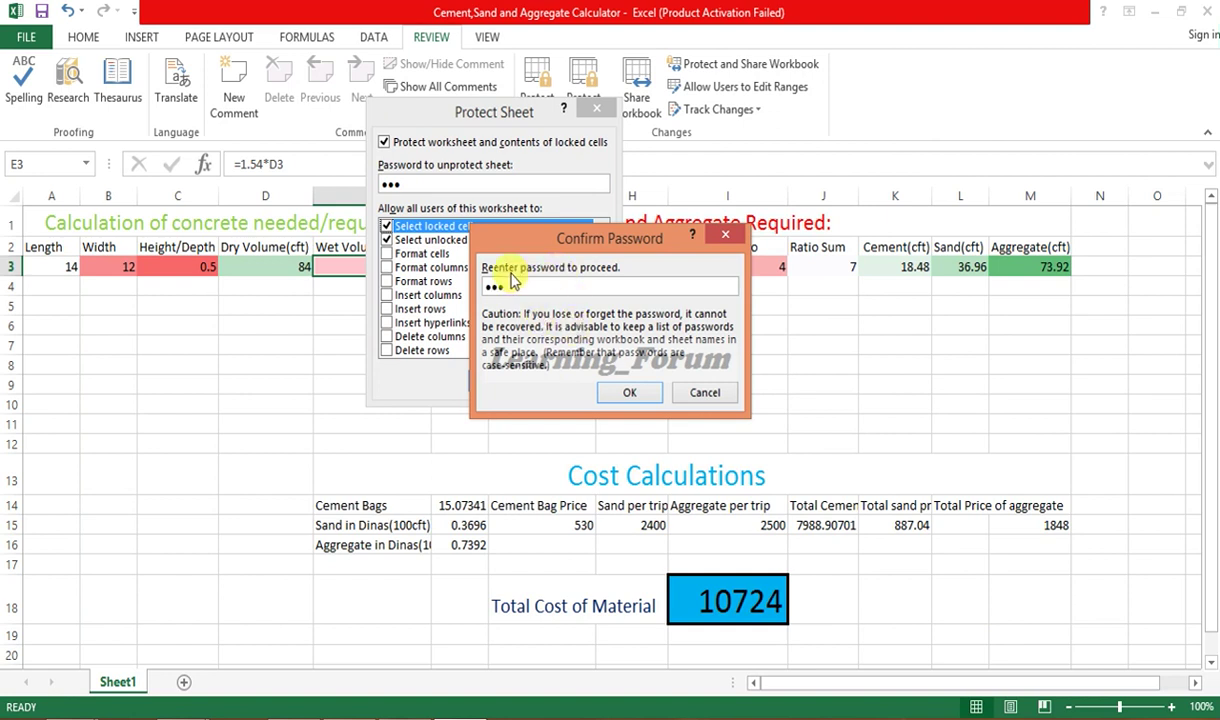
left_click(626, 396)
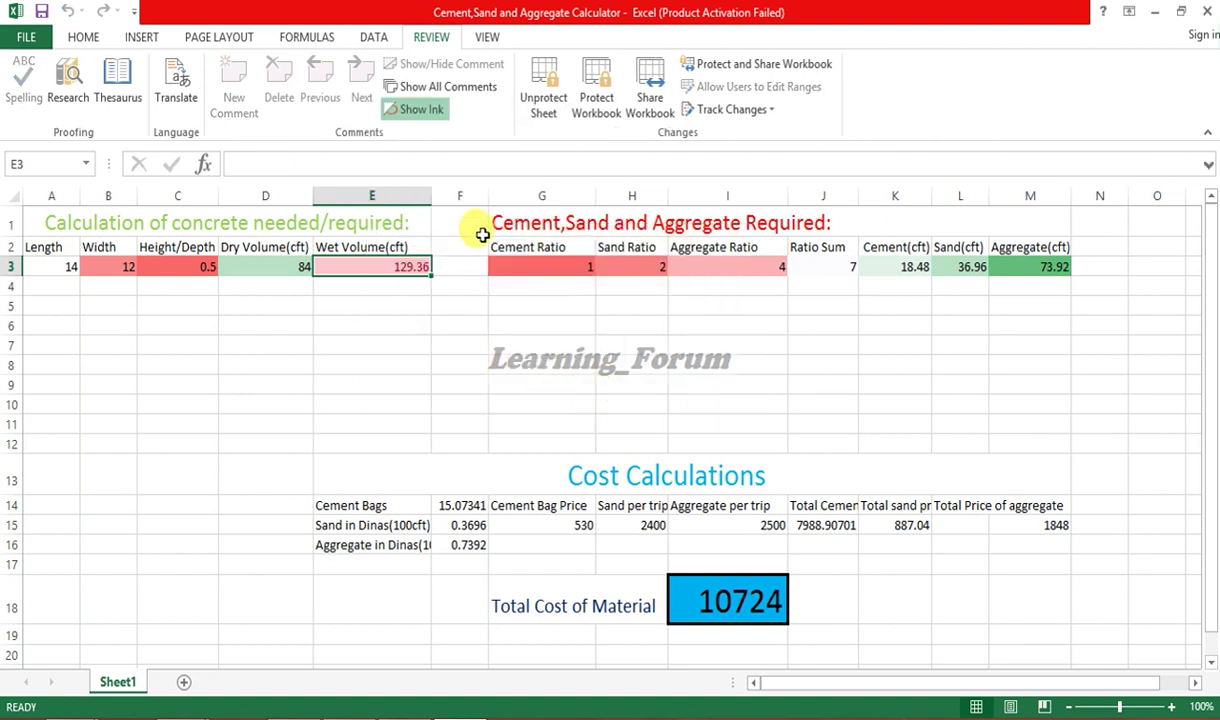
left_click(405, 368)
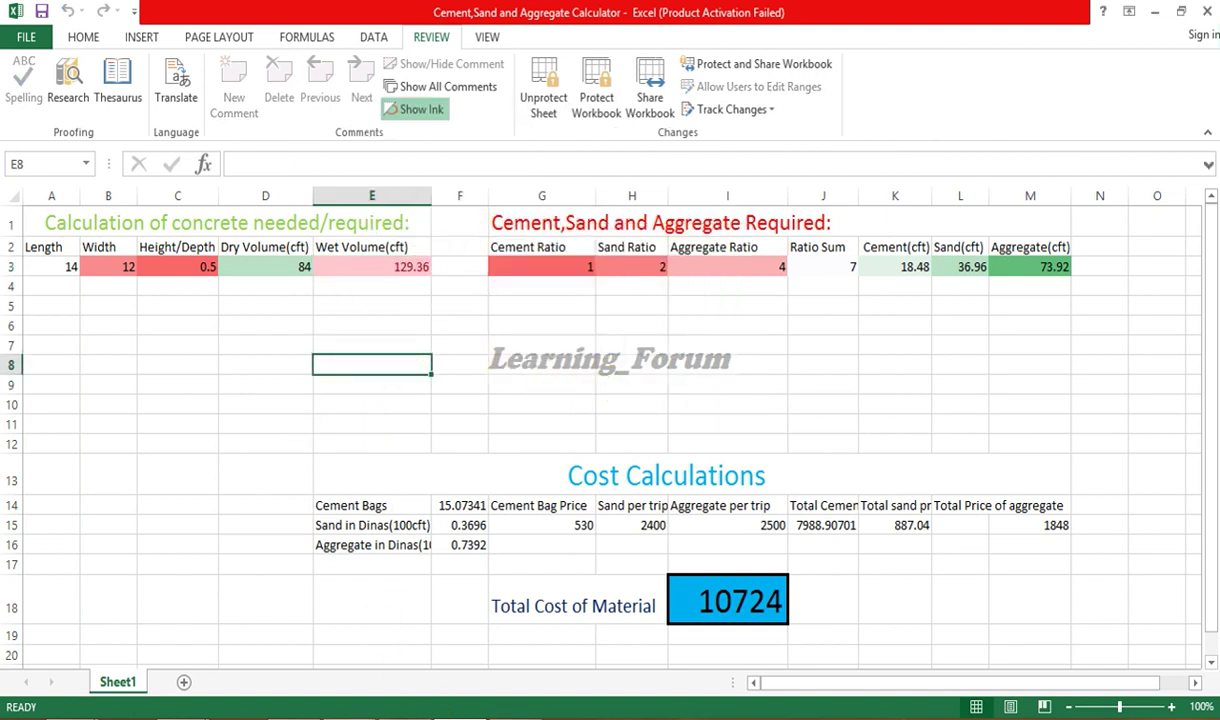
key("alt+Tab")
Below the existing notes, write 'Now select the cells having formulae...', 'No one will be shown...' and 'Lets check..'.
key("Return")
type("Now select ")
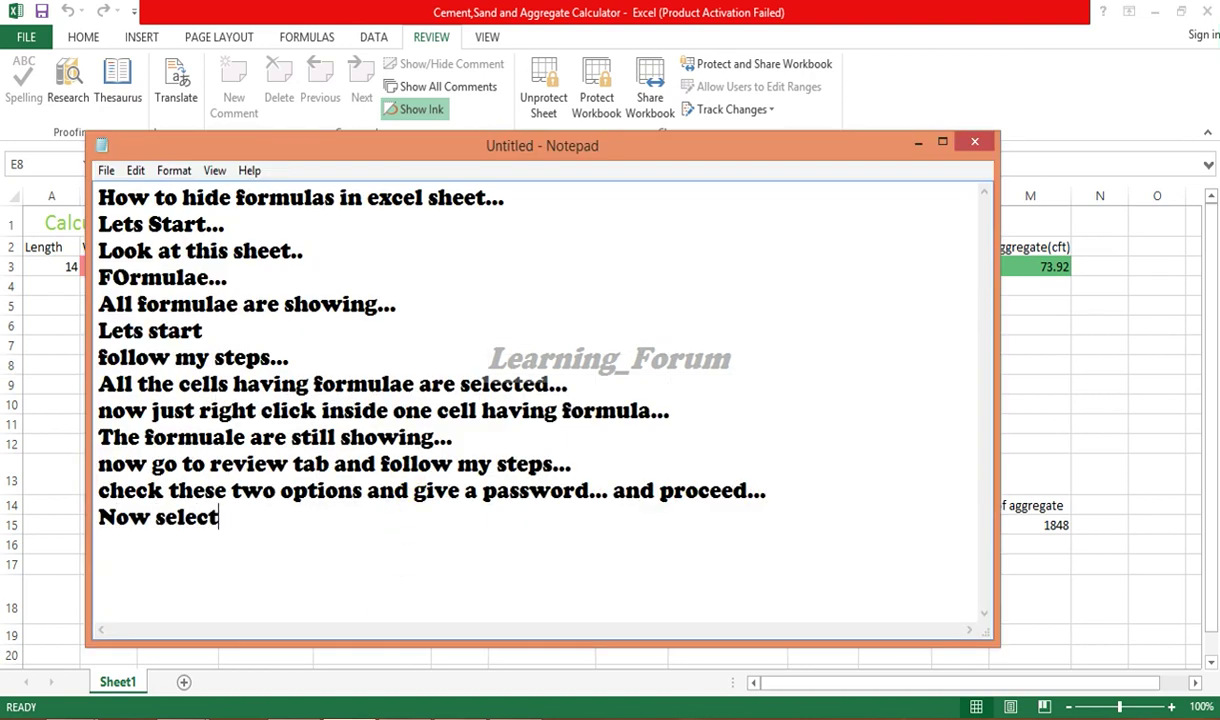
type("the cells ")
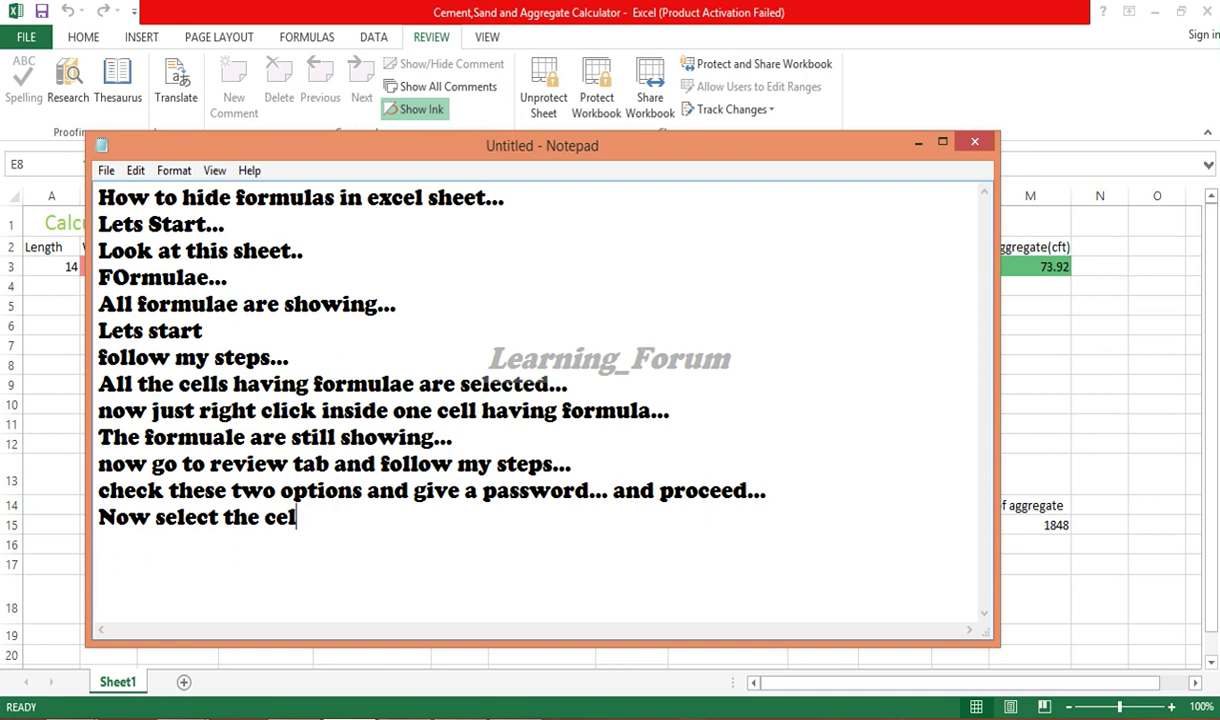
type("hav")
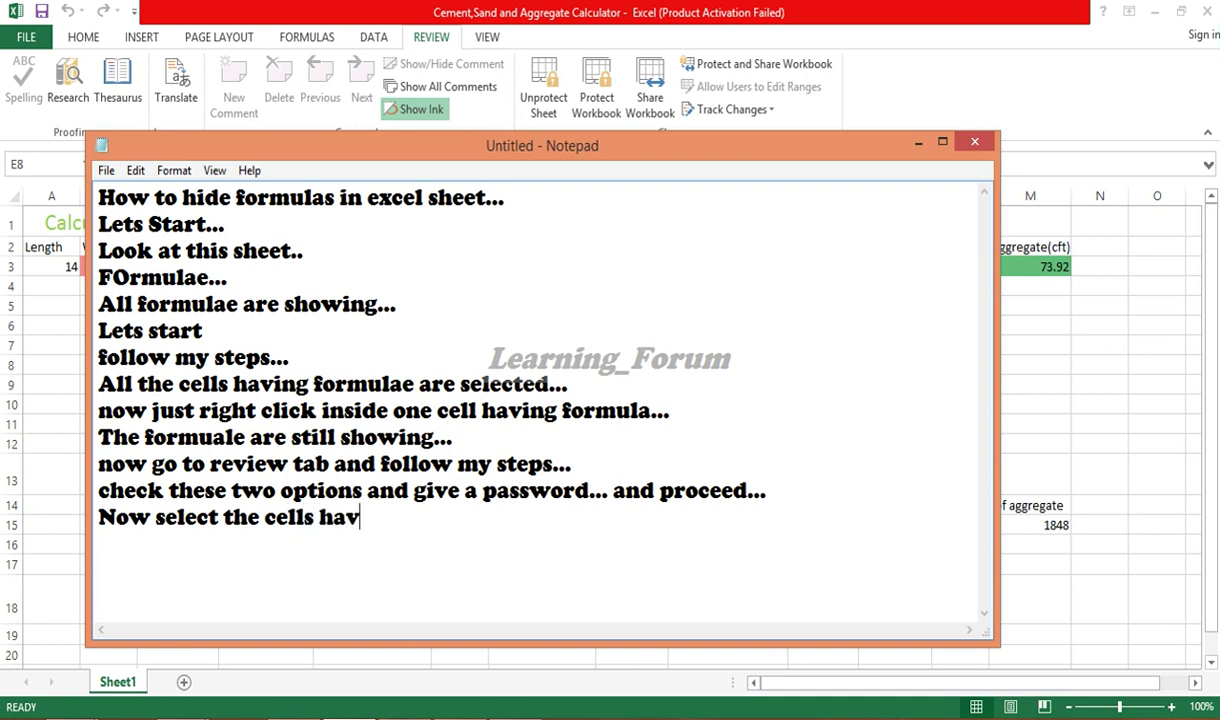
type("ing f")
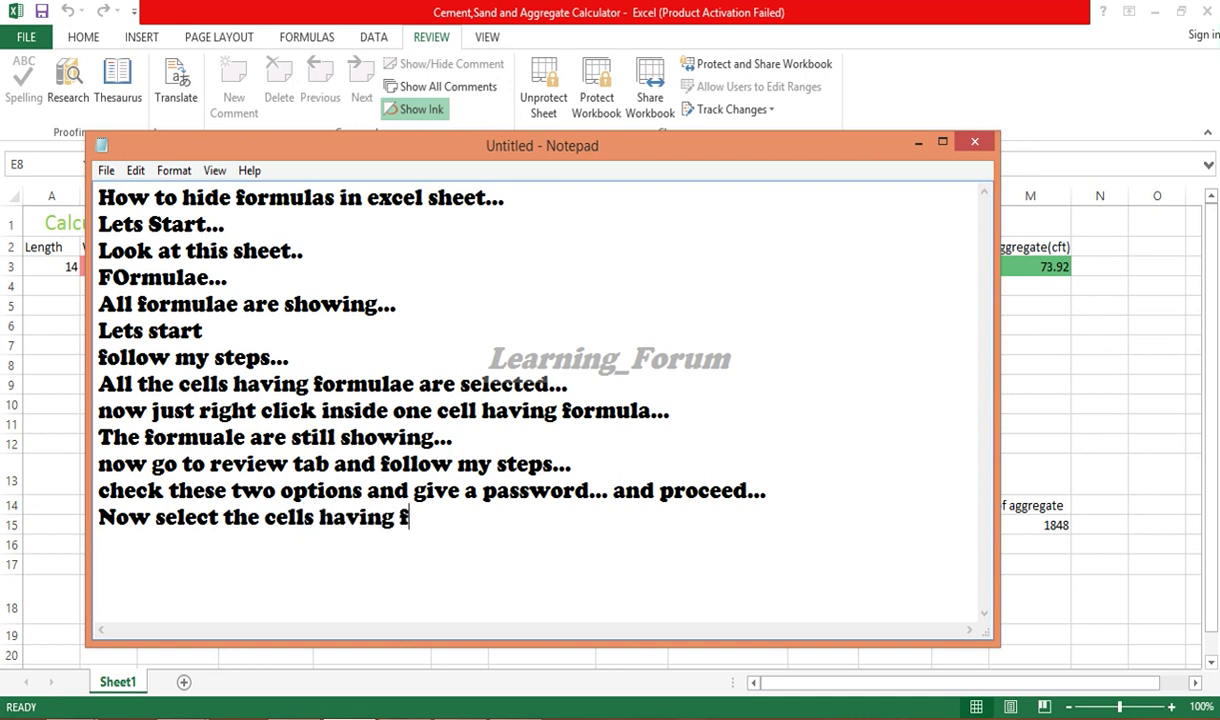
type("ormulae... ")
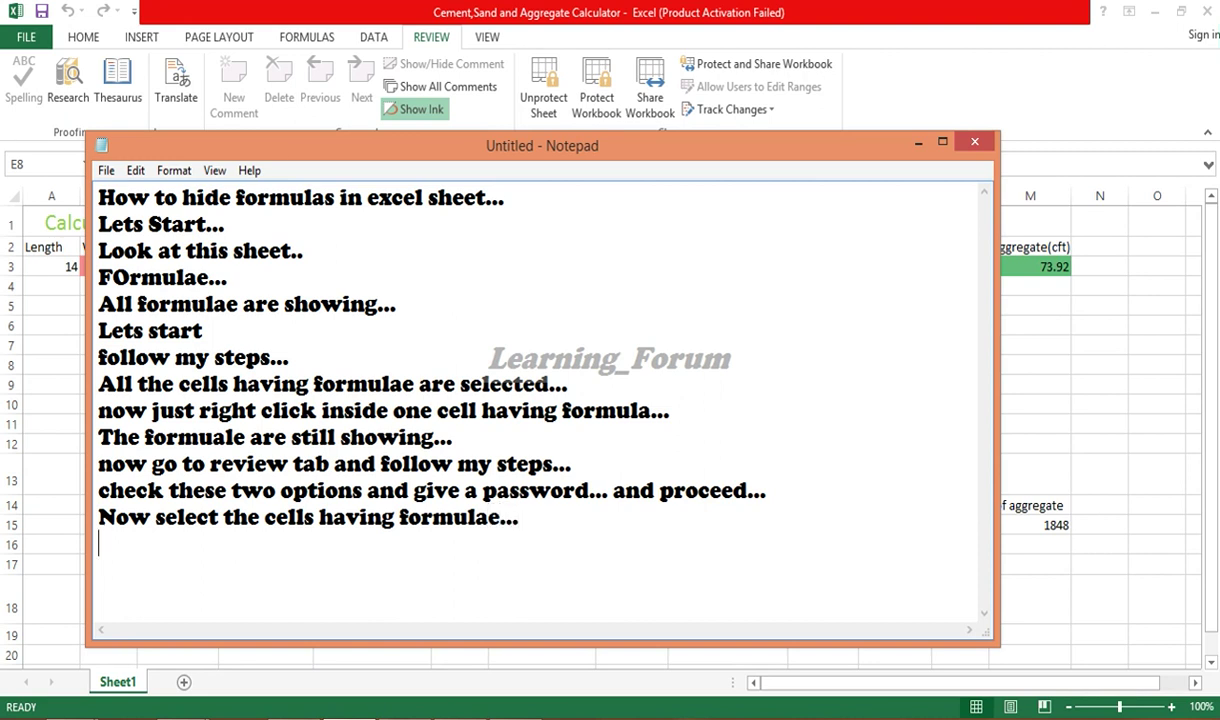
type("No one will")
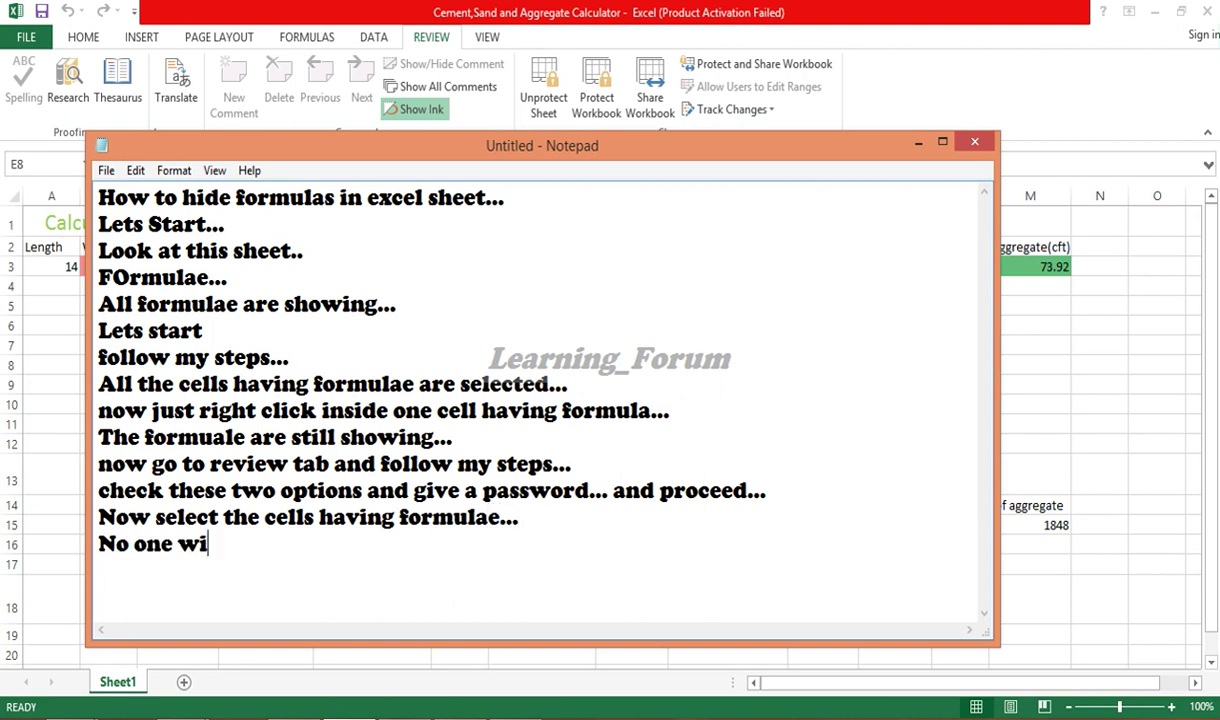
type(" be sh")
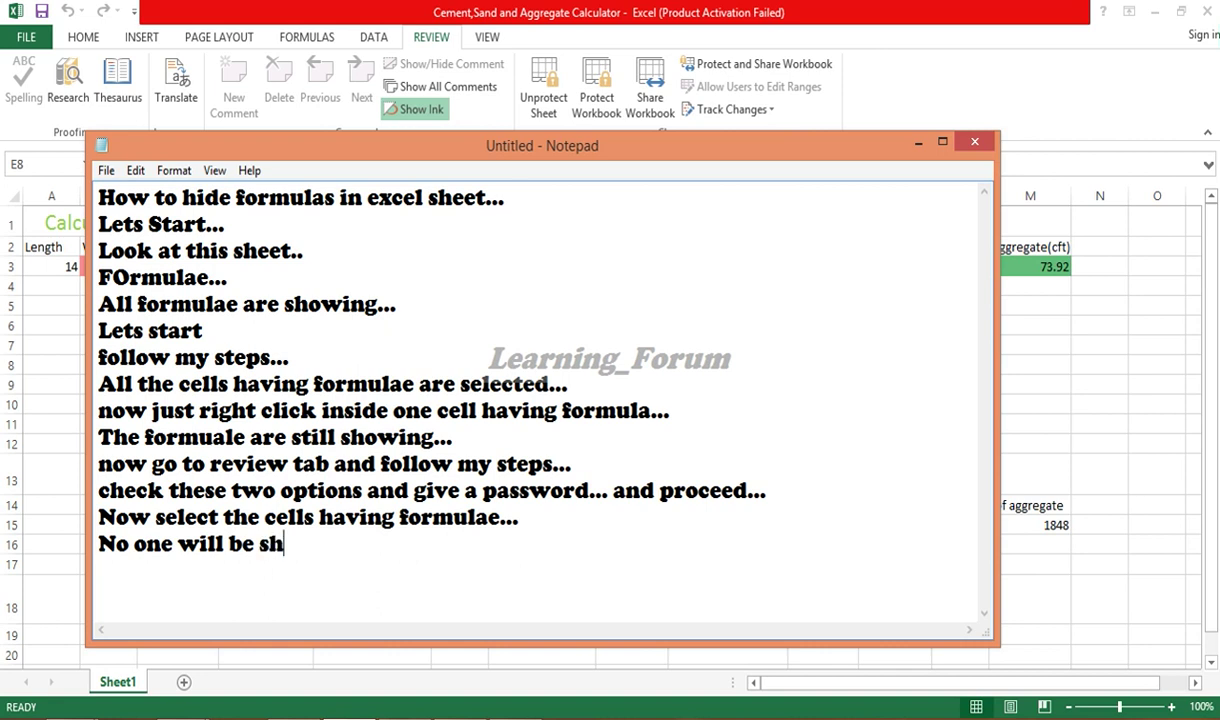
type("own... ")
type("Lets c")
type("heck")
type("..")
key("Return")
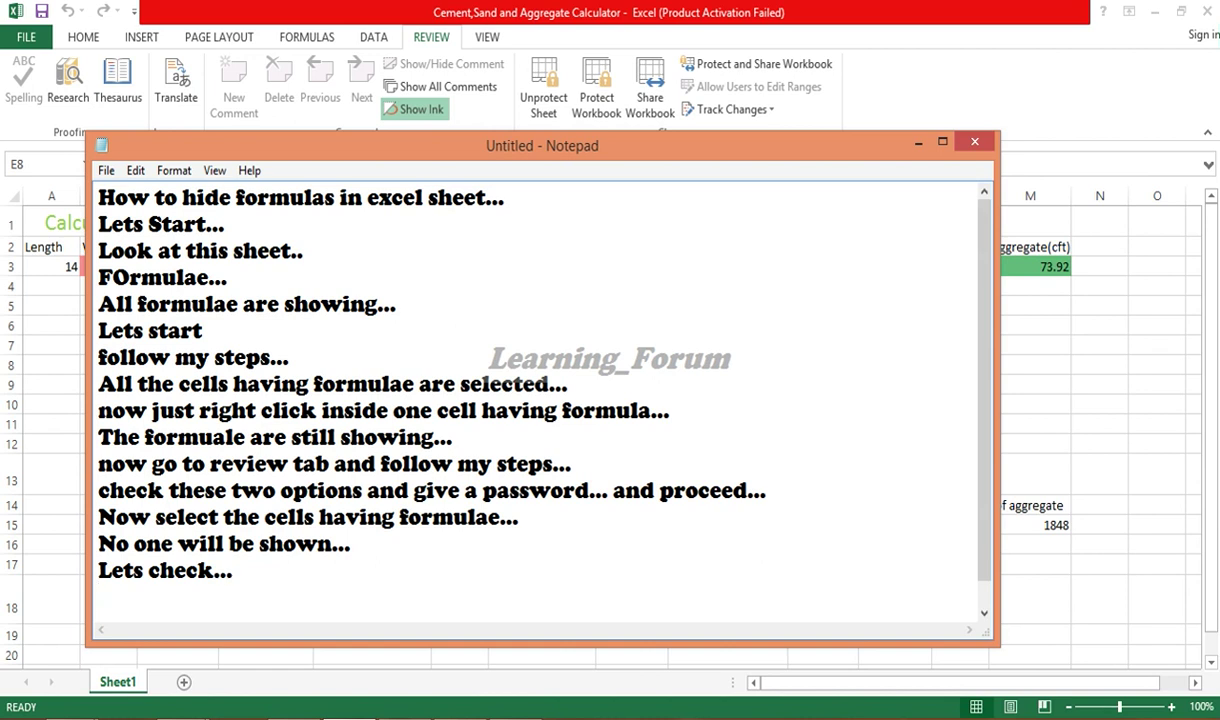
Select D3, E3, K3, L3, M3 and the 10724 total cell, confirming the formula bar stays empty.
left_click(918, 142)
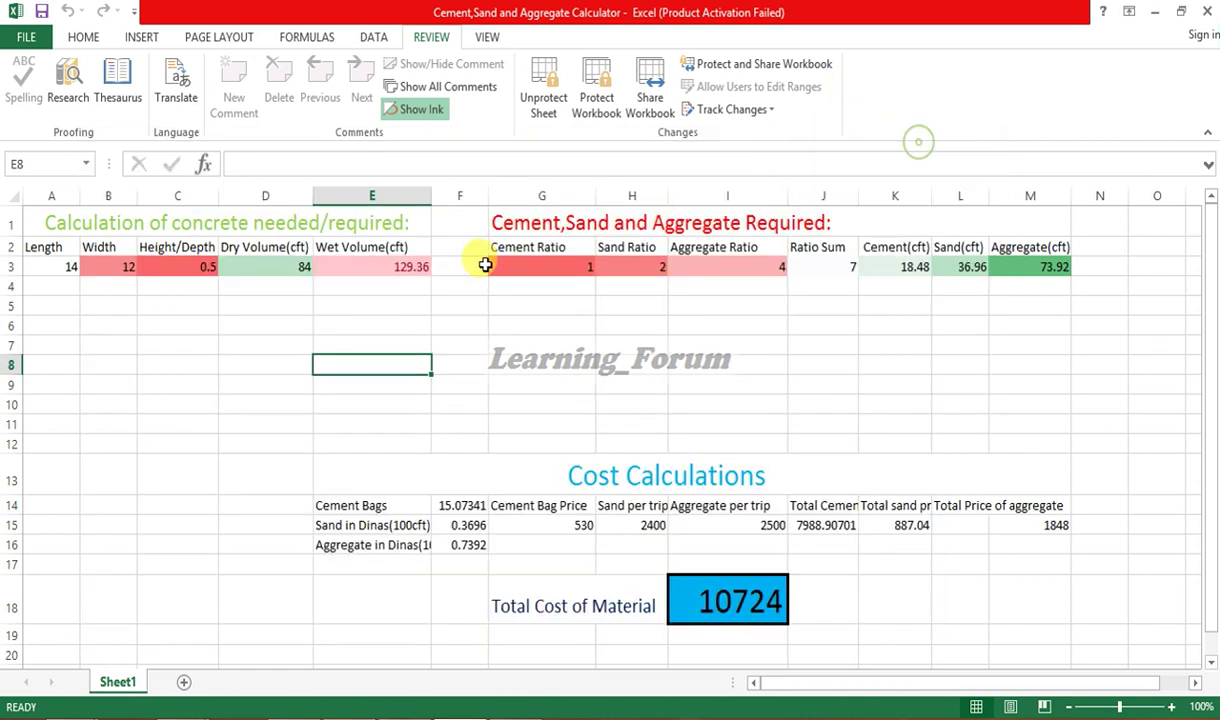
left_click(275, 264)
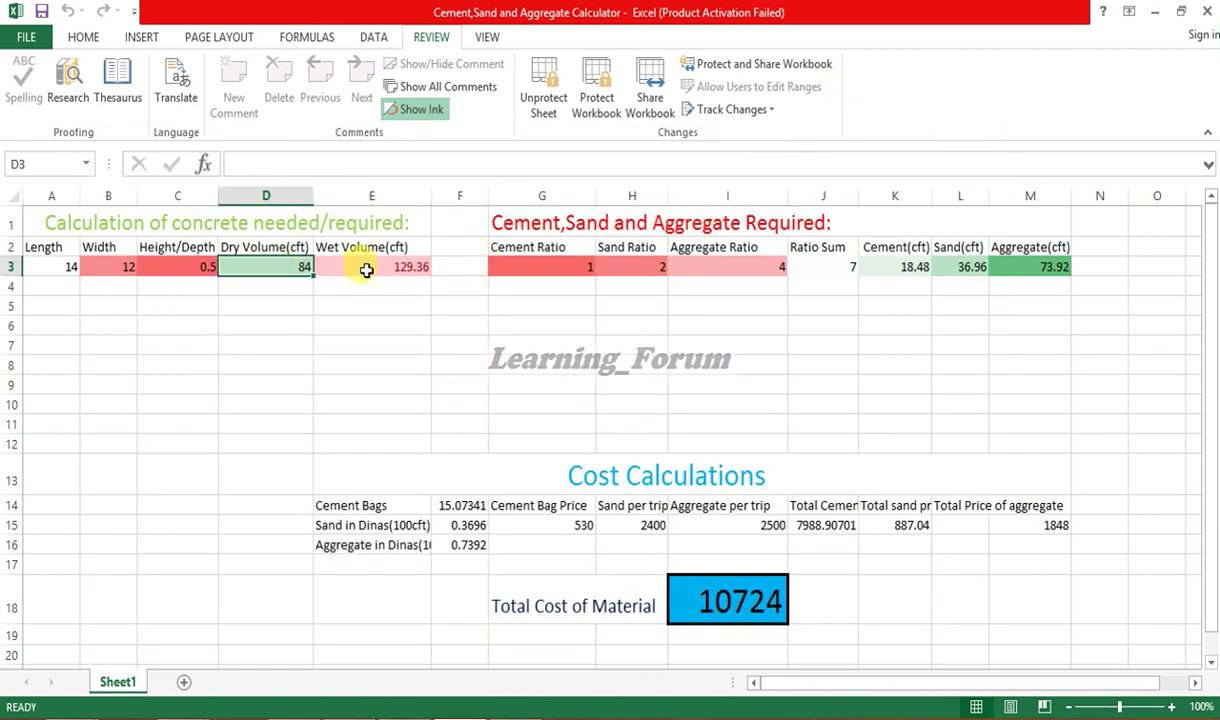
left_click(366, 269)
left_click(886, 267)
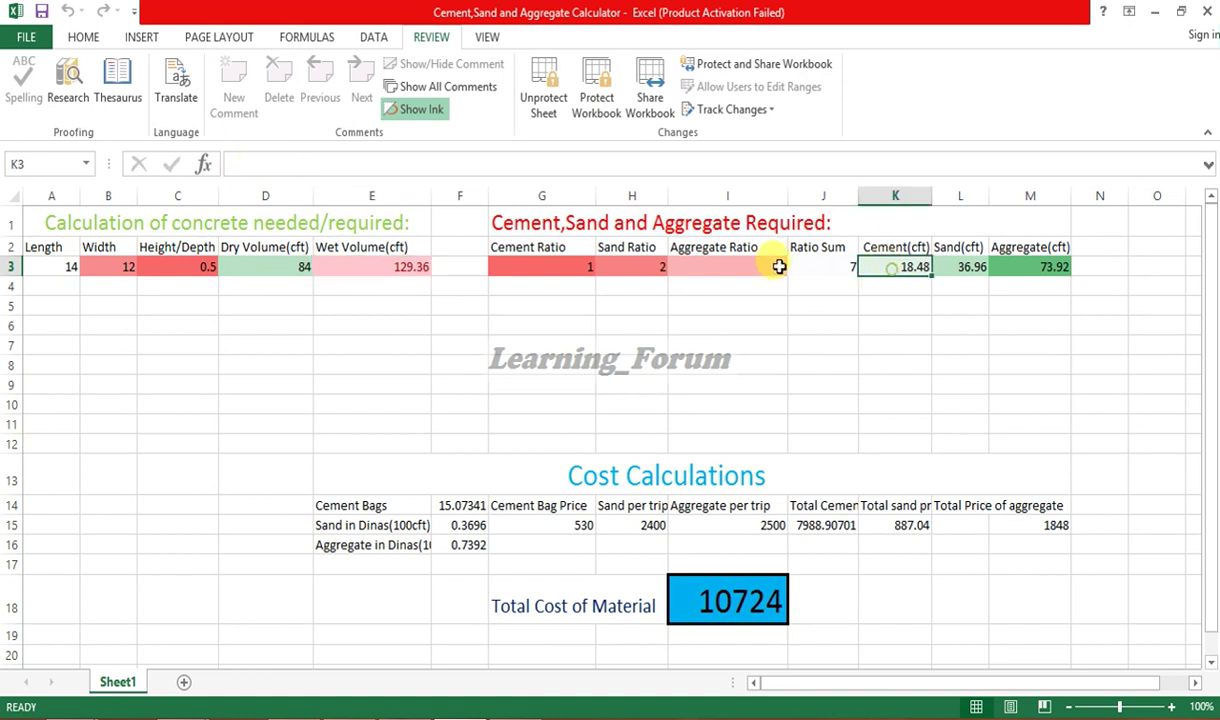
left_click(955, 267)
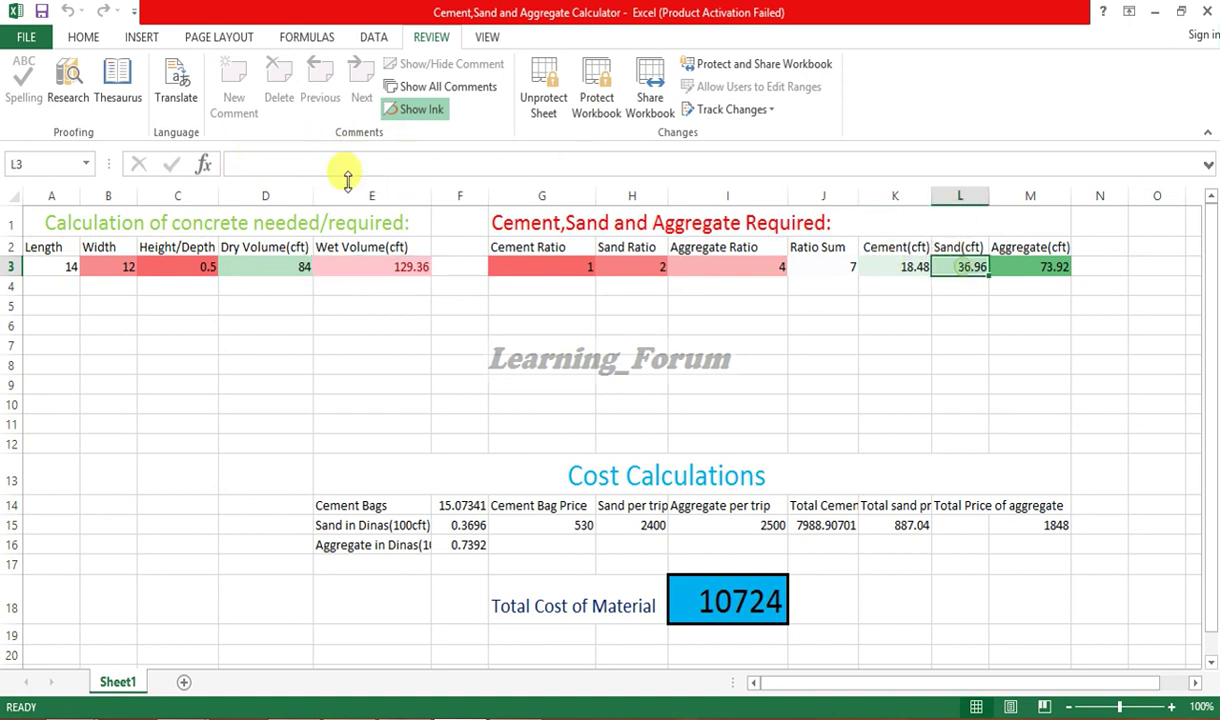
left_click(1007, 270)
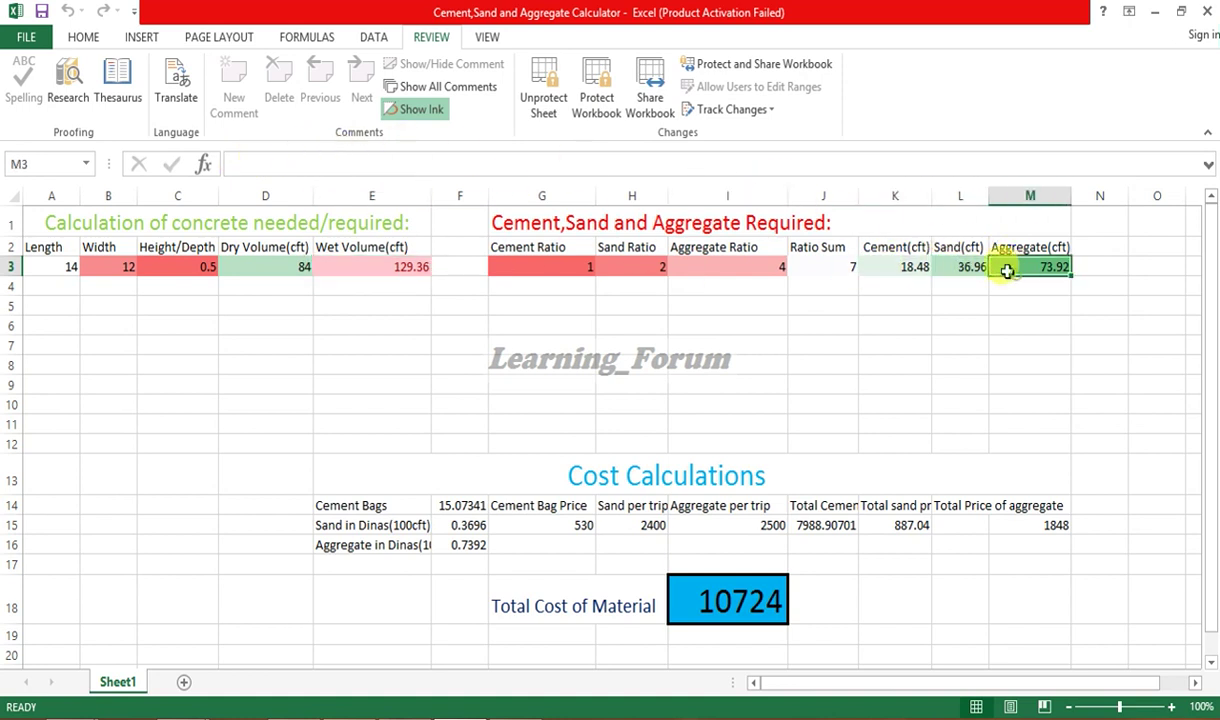
left_click(711, 607)
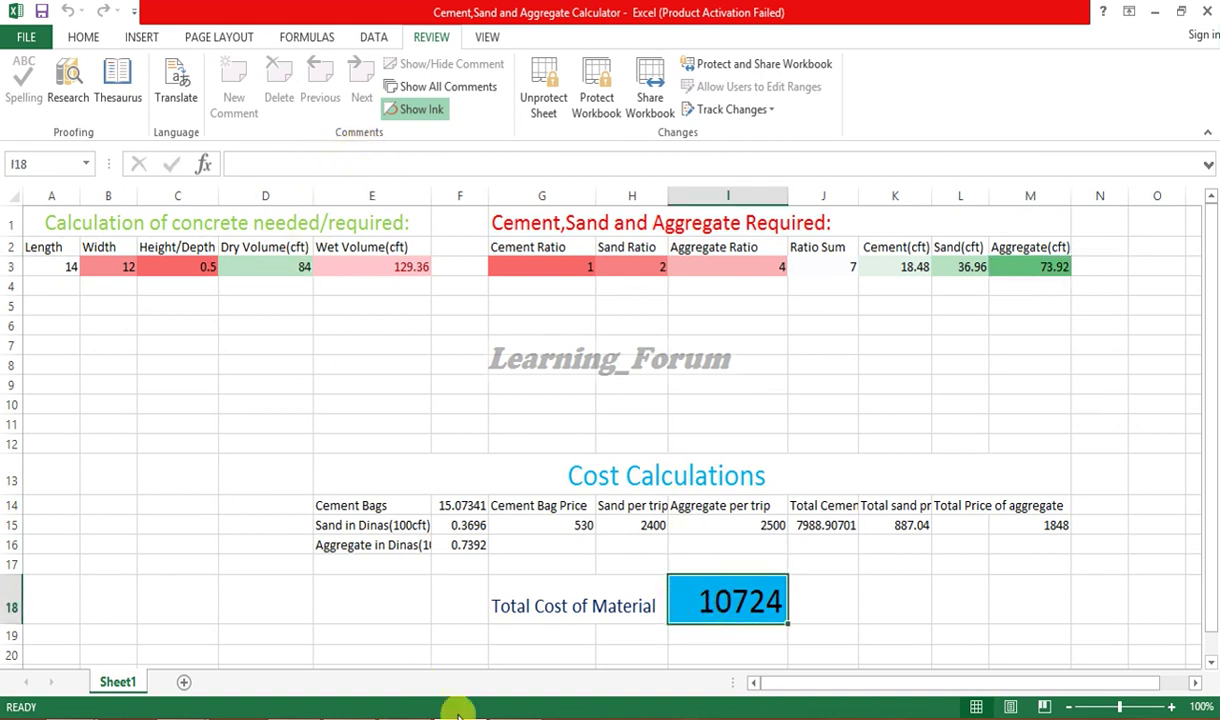
Close the Notepad notes with 'Thanks for watching.. And don't forget to subscribe...', fixing the typo.
key("alt+Tab")
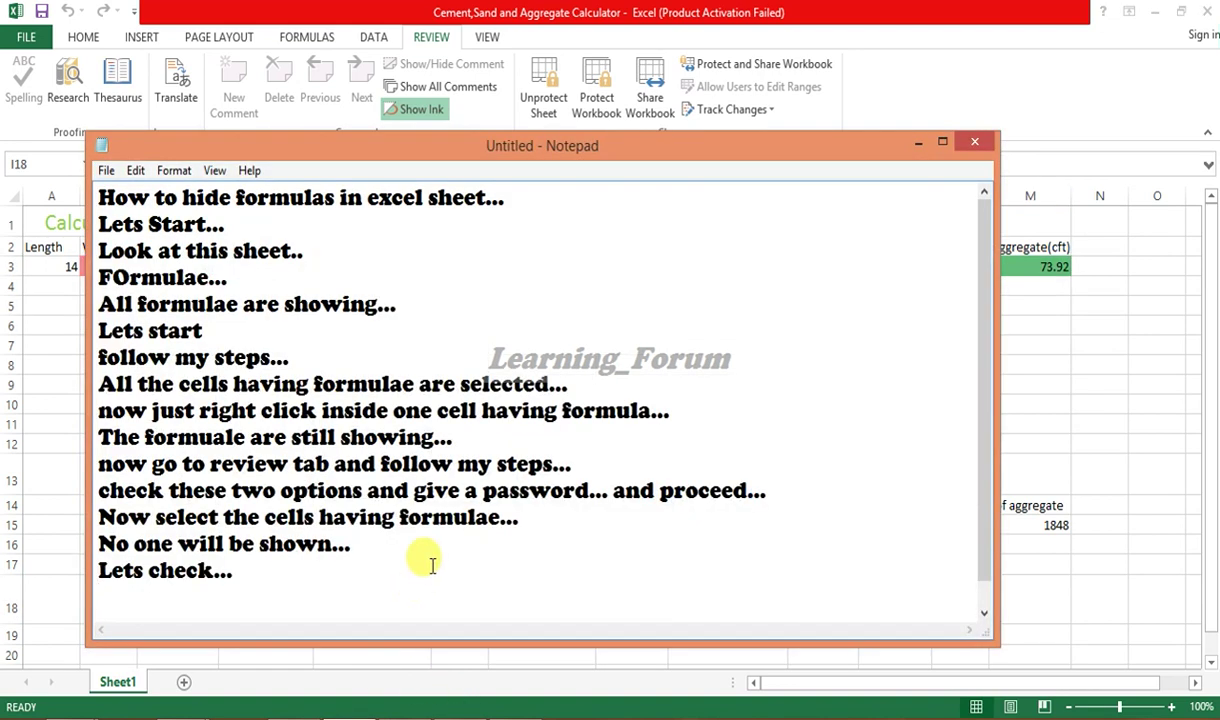
type("Thanksfor wa")
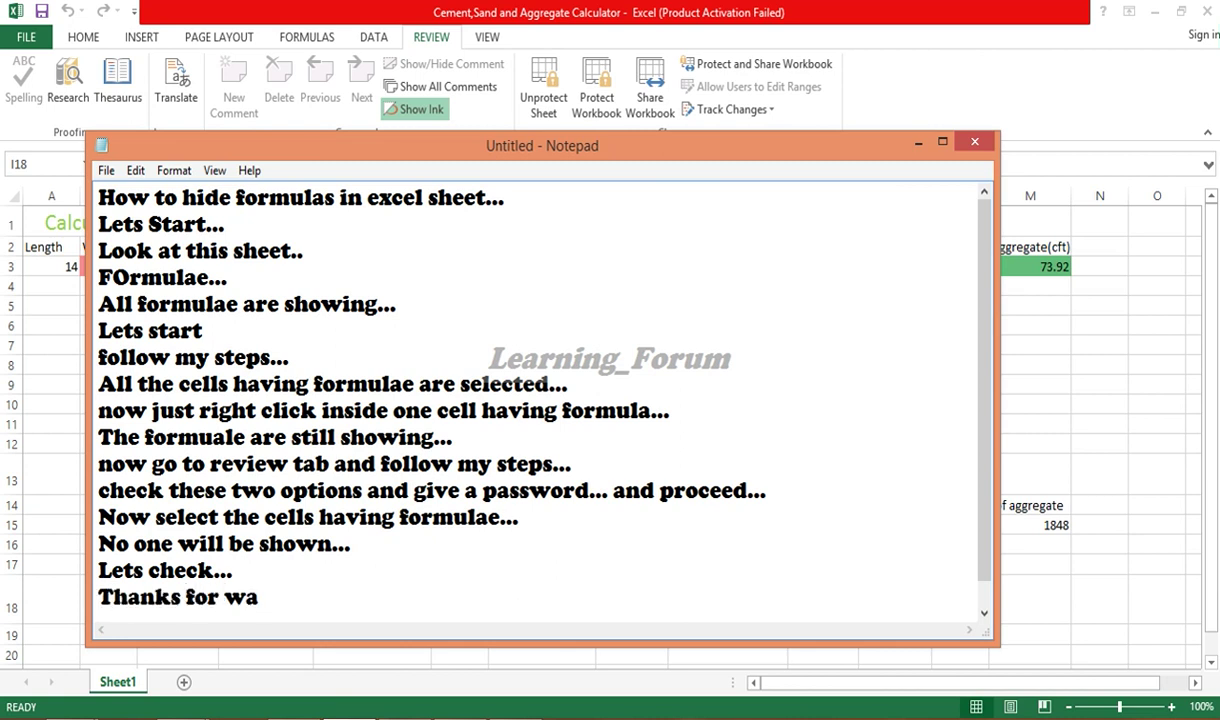
type("ching..And ")
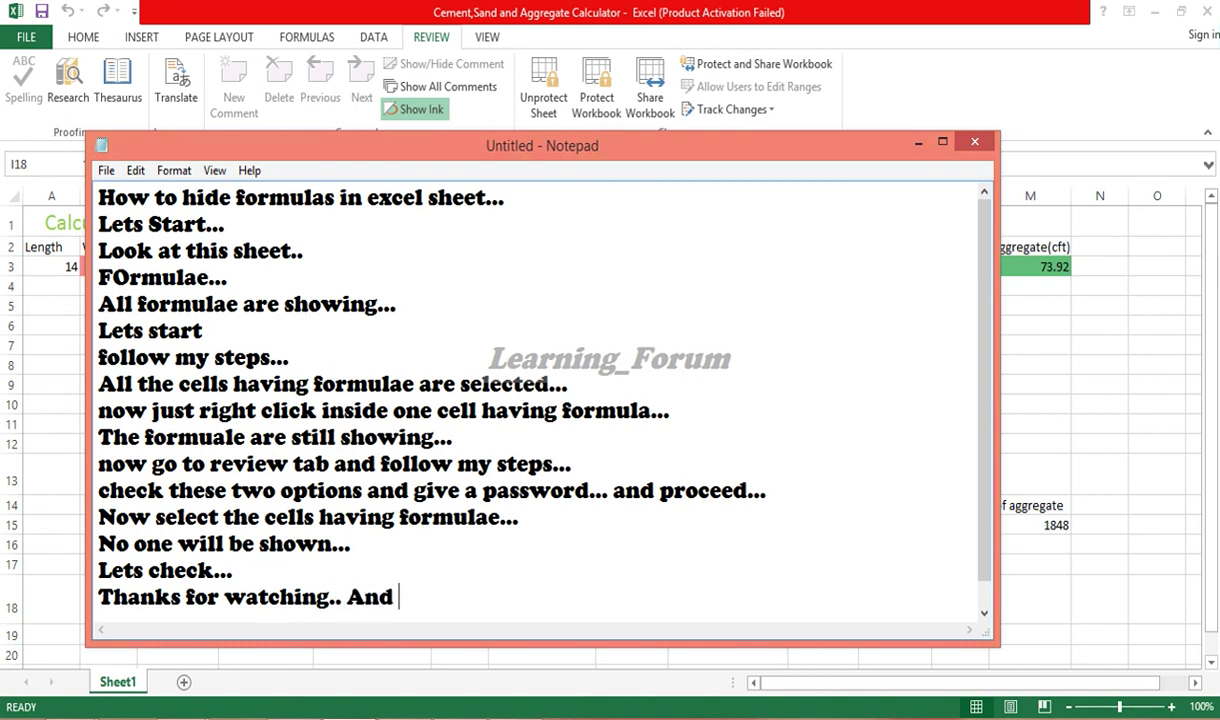
type("don")
type("t f")
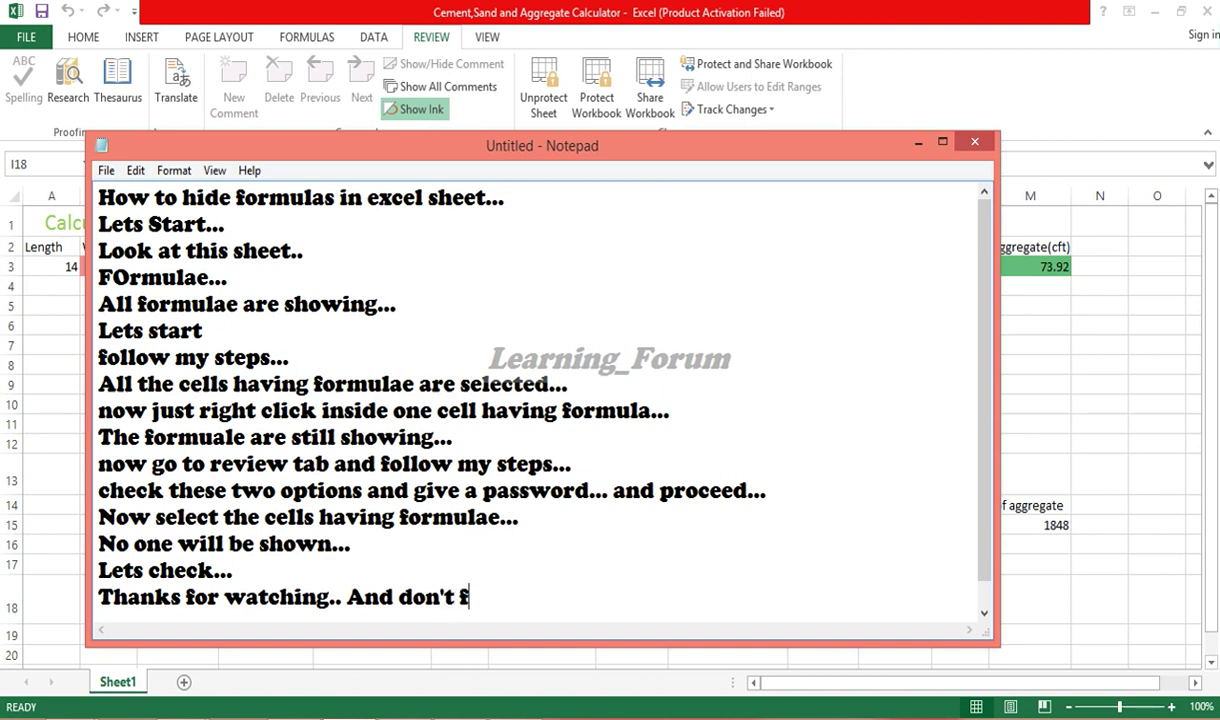
type("orget ")
type("o sy")
key("BackSpace")
type("ubscribe...")
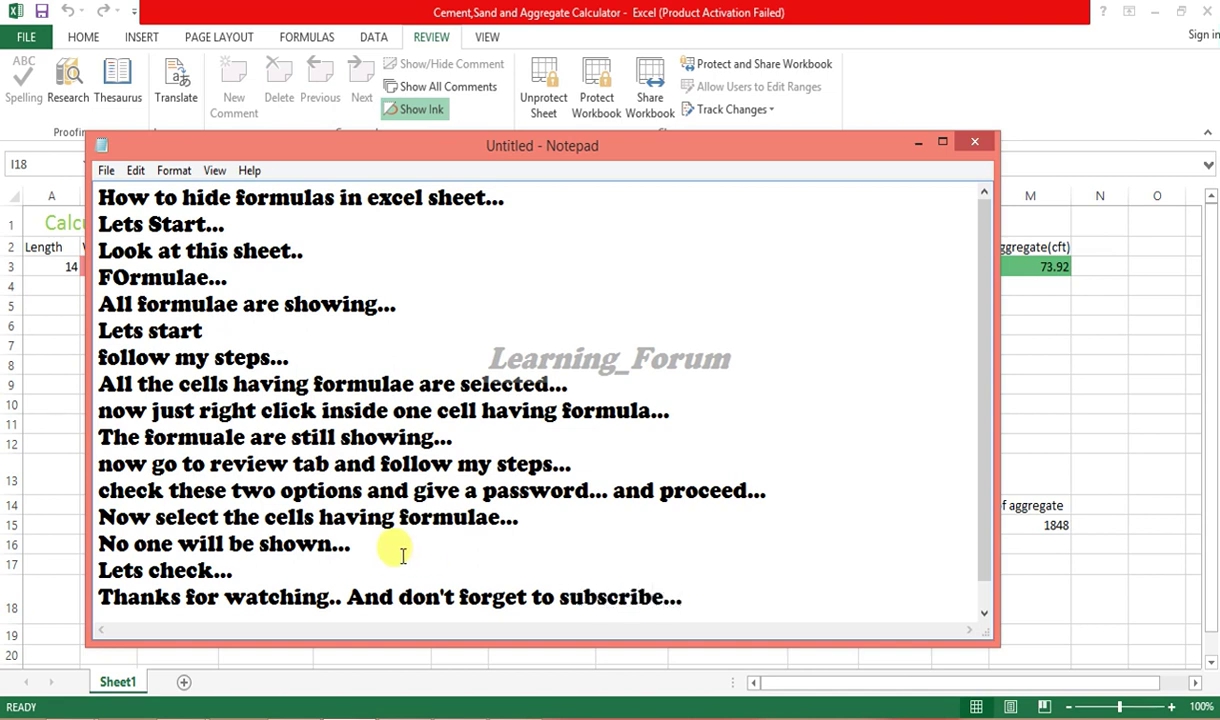